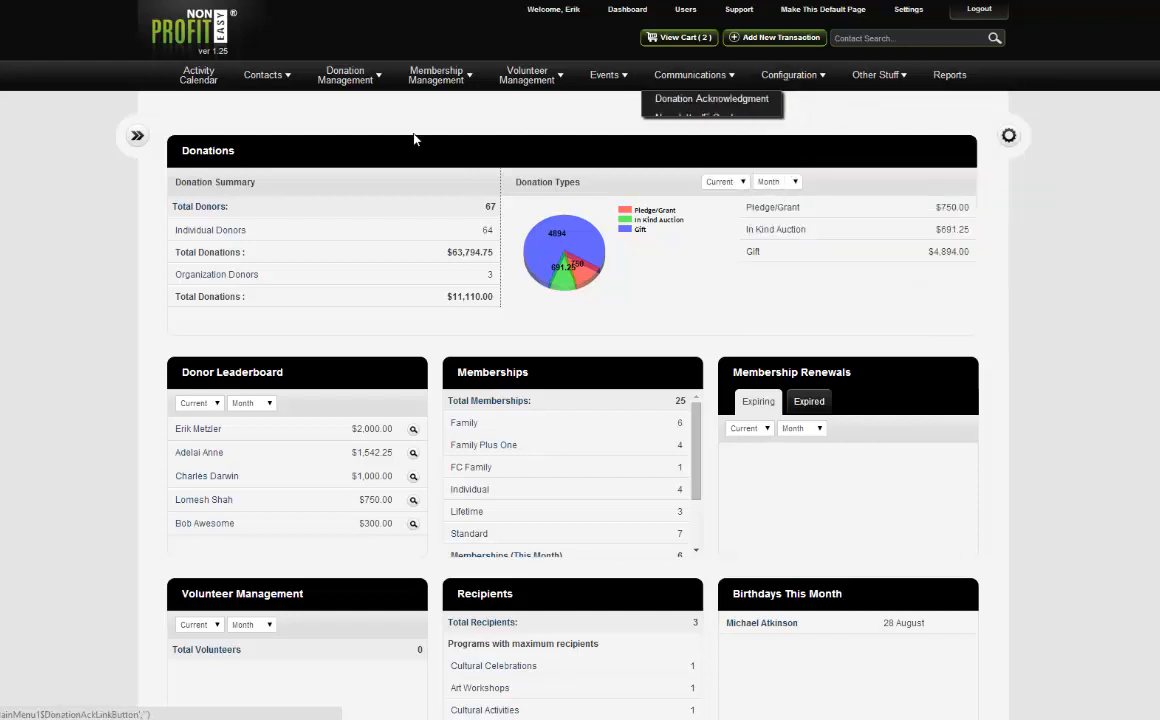
- Add "Native American" to the configured ethnicity list and save it
{"action": "mouse_move", "coordinate": [328, 94]}
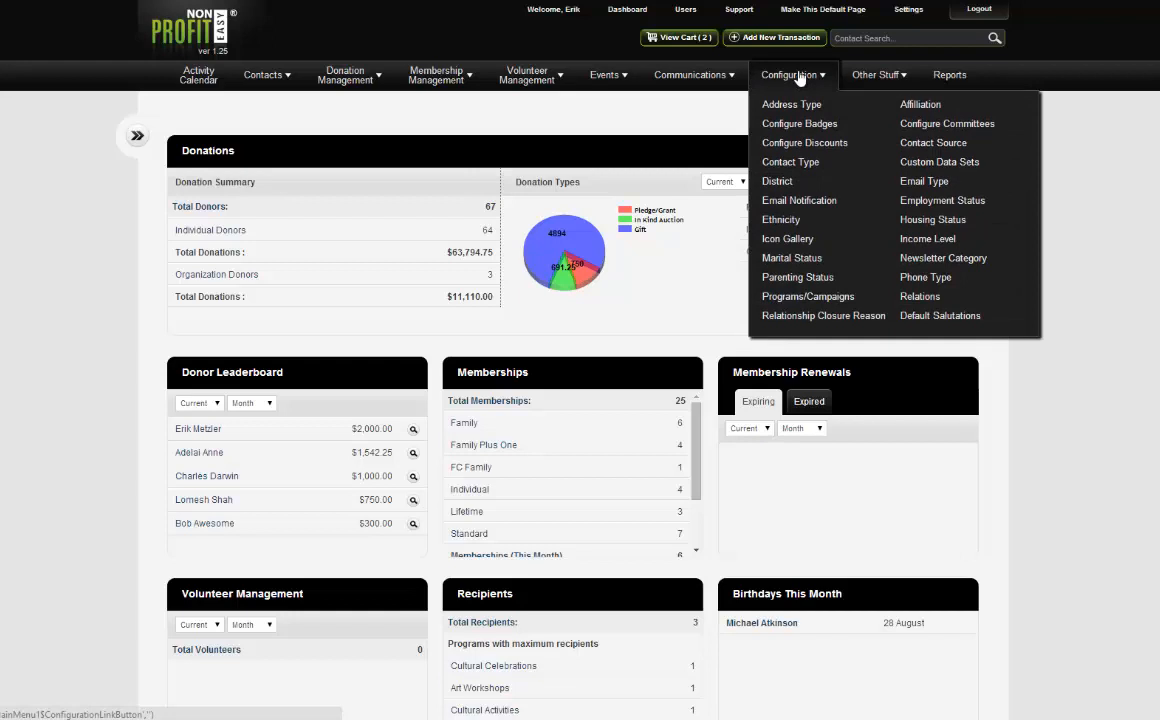
{"action": "left_click", "coordinate": [776, 222]}
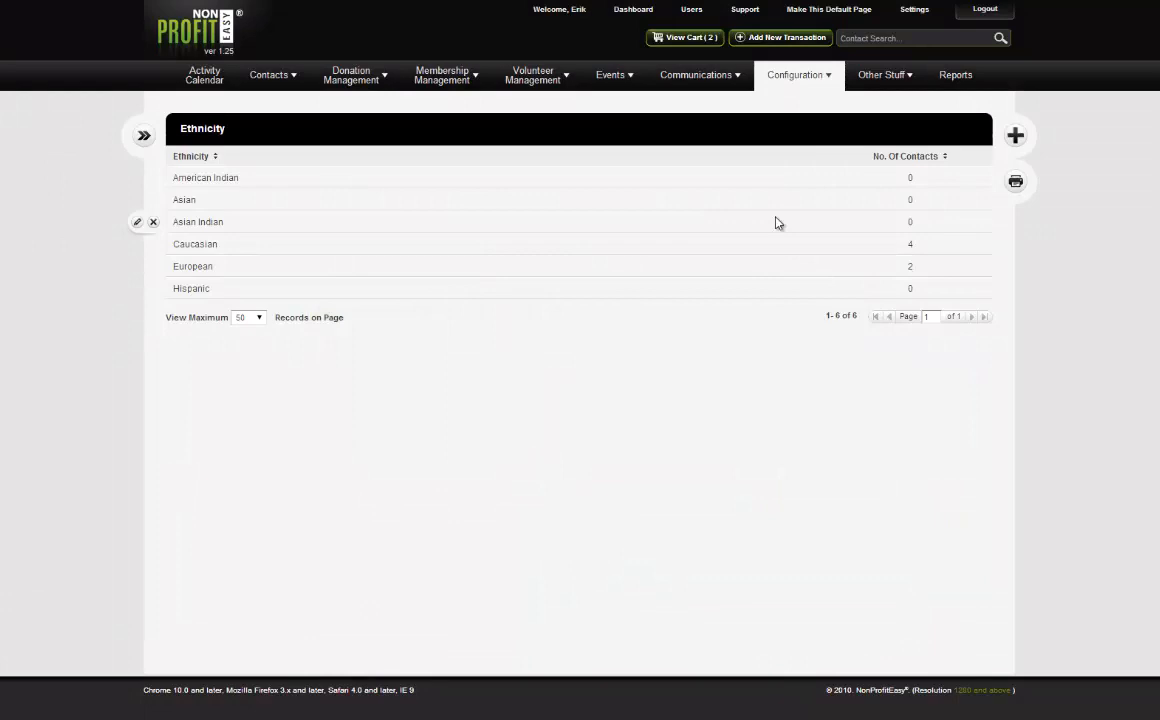
{"action": "left_click", "coordinate": [1016, 137]}
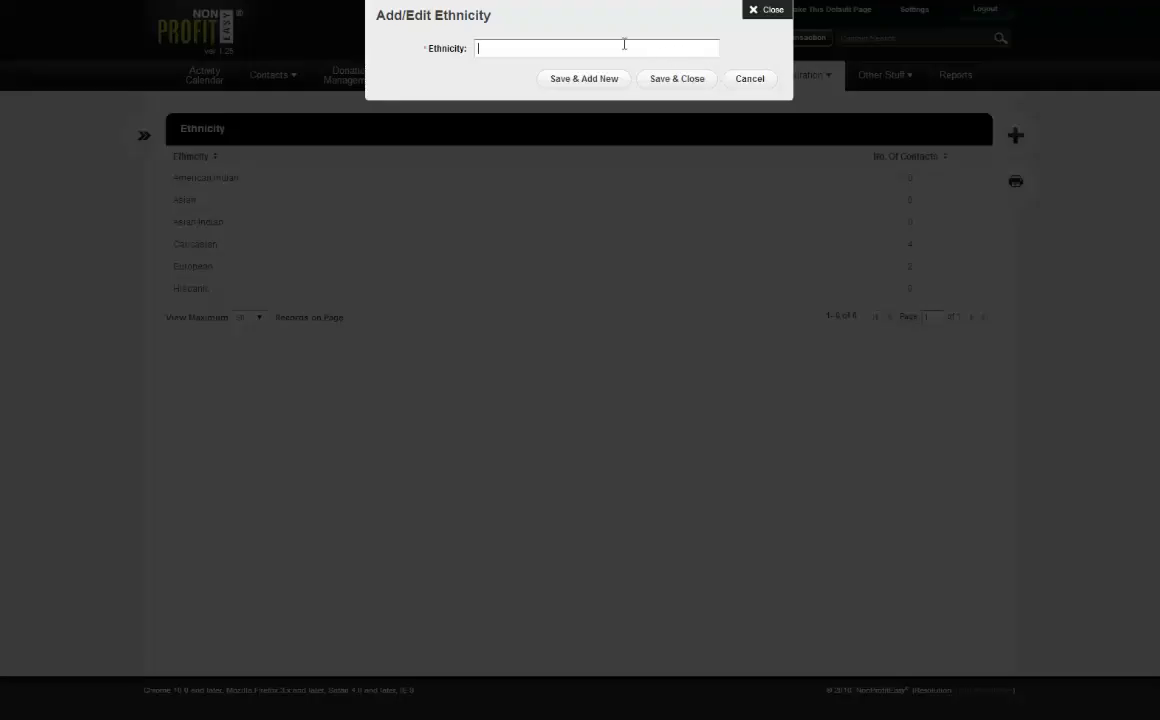
{"action": "type", "text": "Native American"}
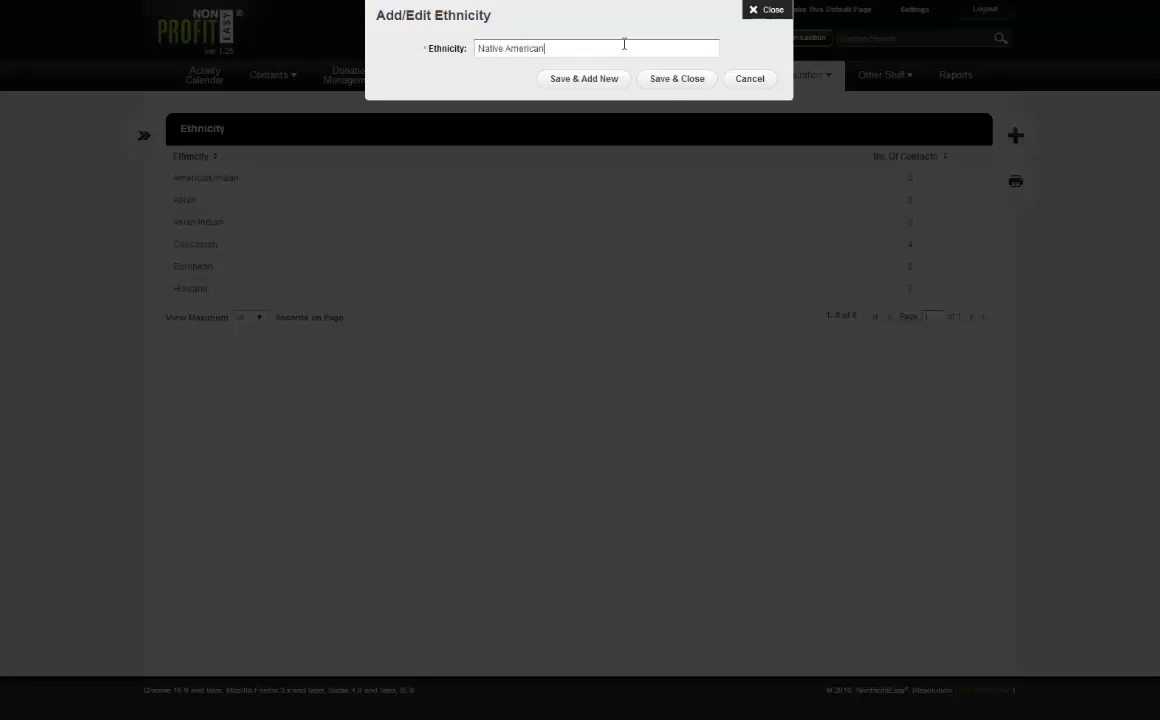
{"action": "left_click", "coordinate": [668, 80]}
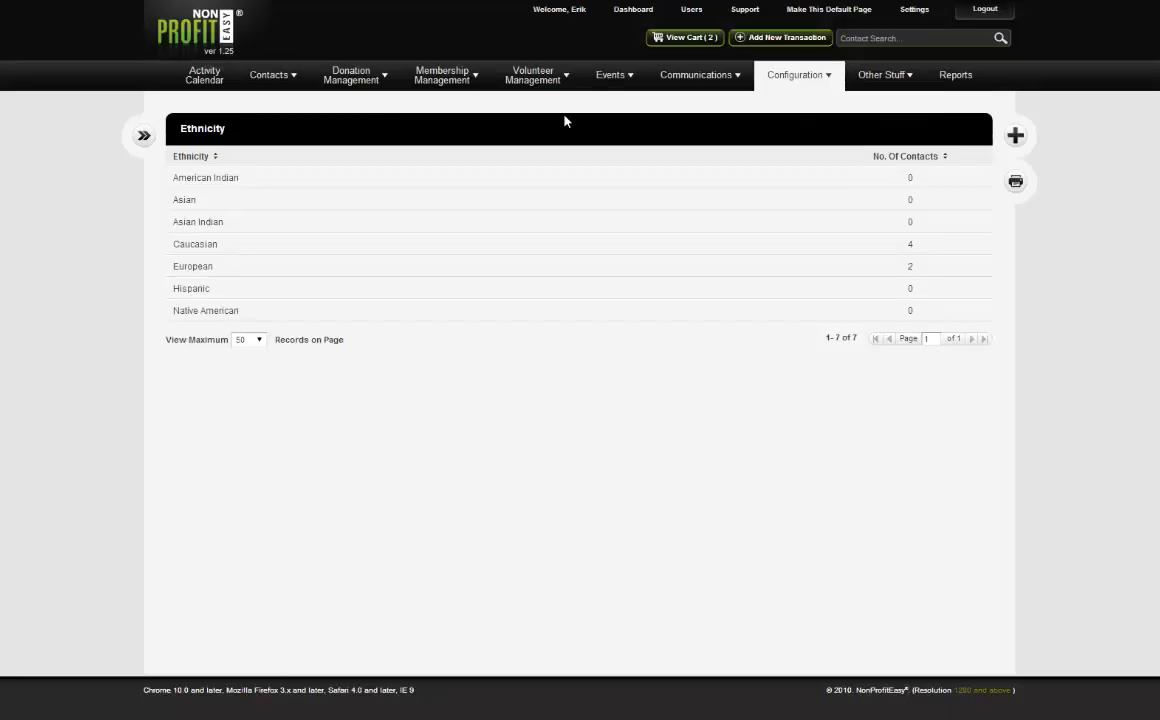
- Create a General custom data set named "Additional contact info", available to the individual contact type, and save it
{"action": "mouse_move", "coordinate": [779, 321]}
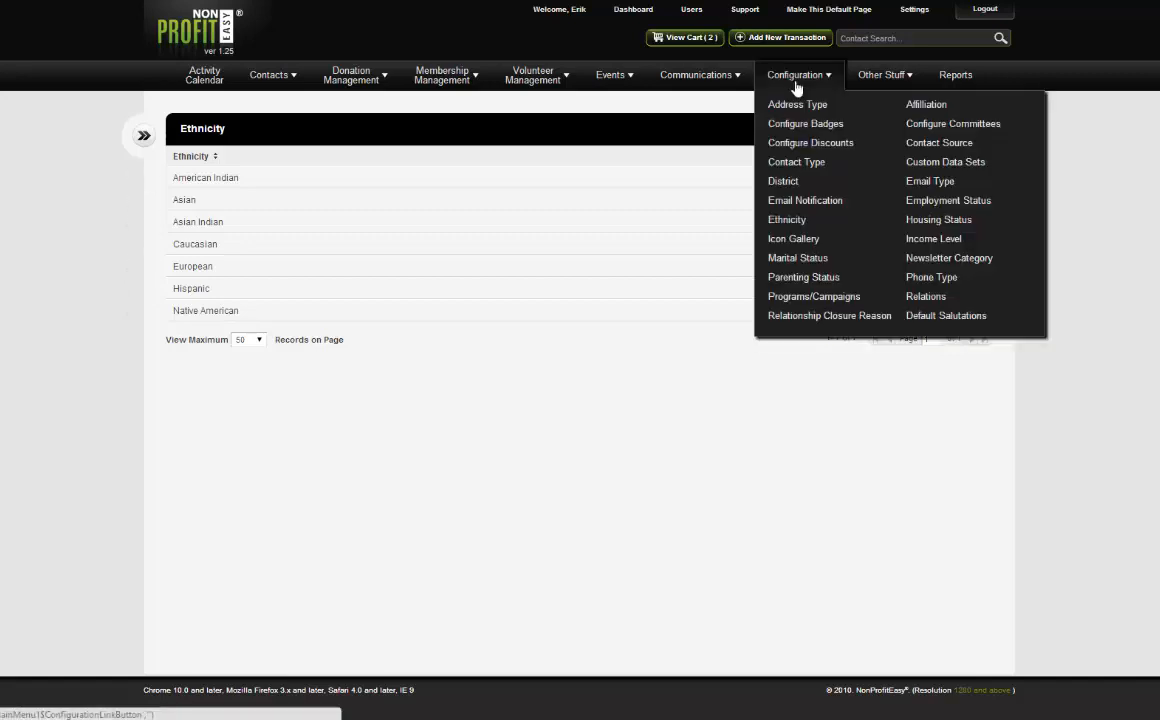
{"action": "left_click", "coordinate": [926, 164]}
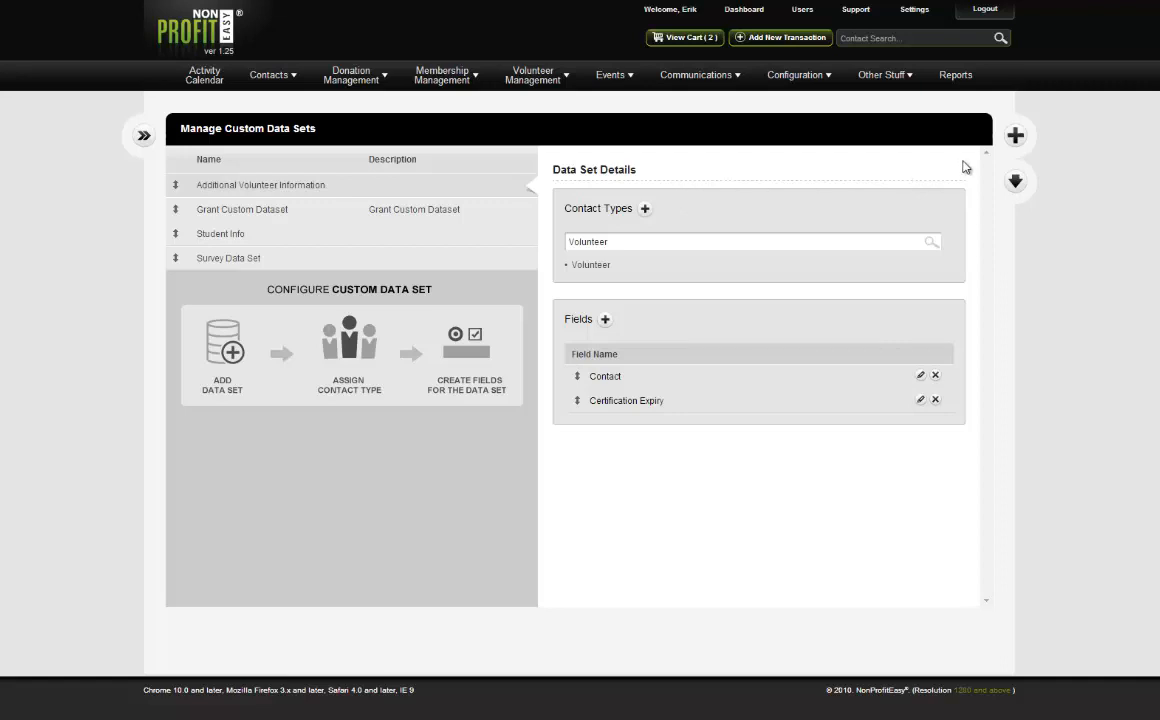
{"action": "left_click", "coordinate": [1015, 139]}
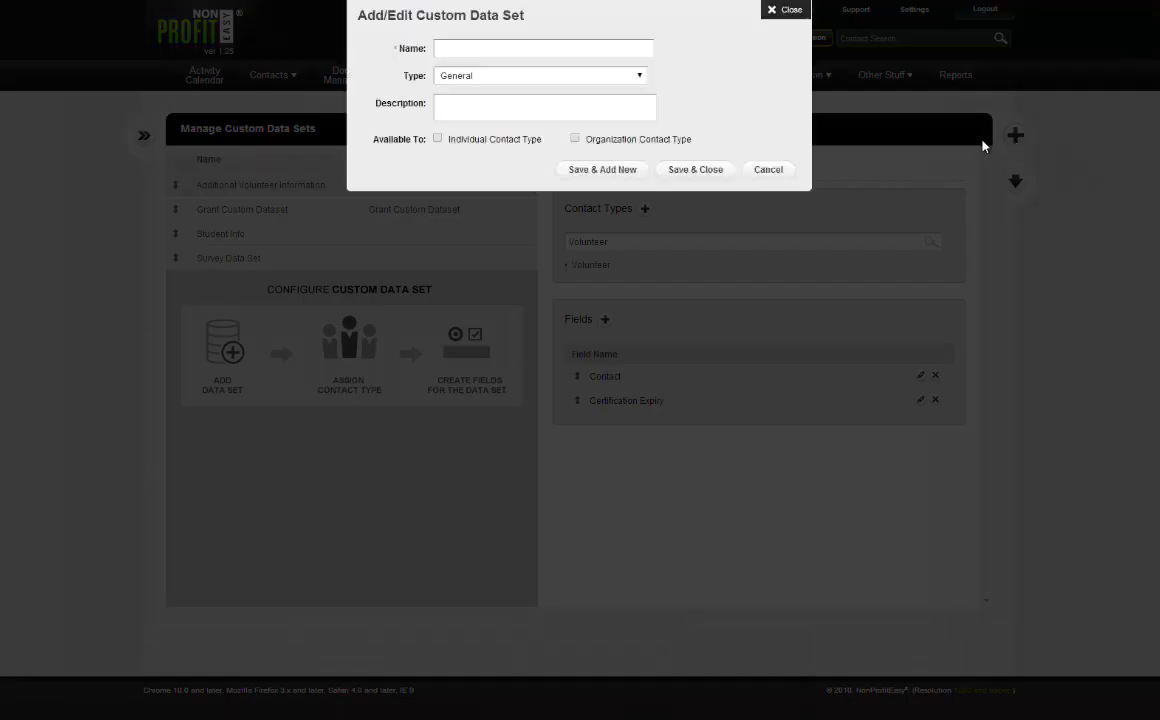
{"action": "left_click", "coordinate": [562, 49]}
{"action": "type", "text": "Additional contact info"}
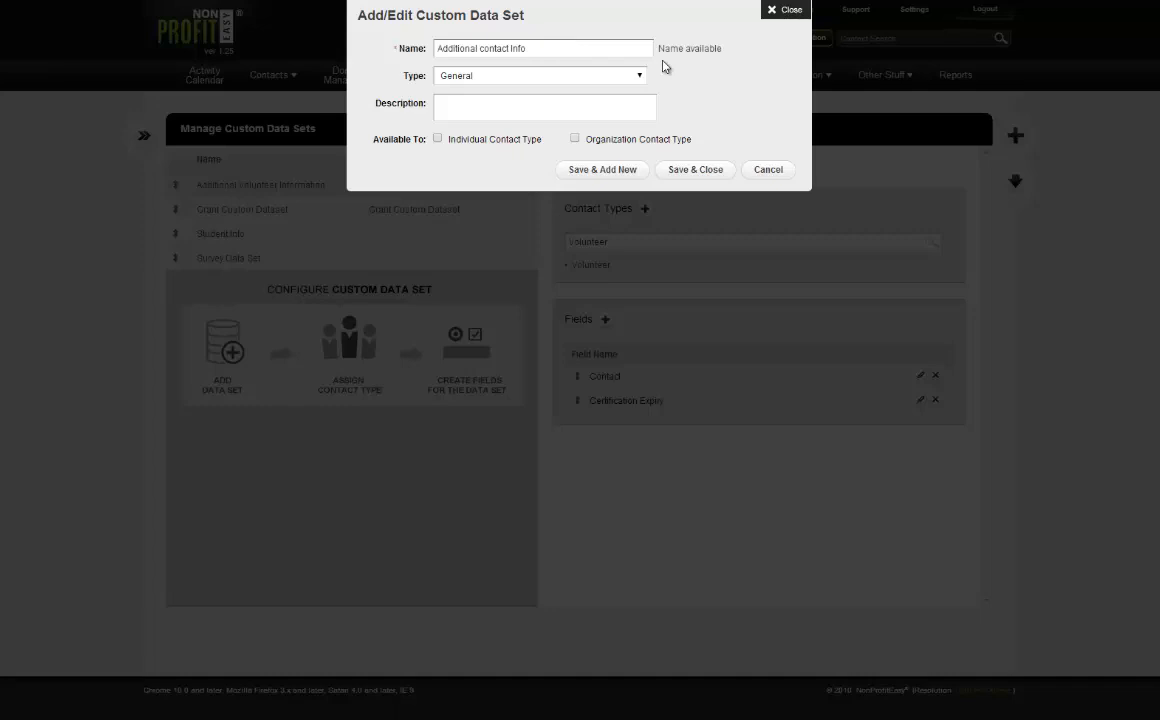
{"action": "left_click", "coordinate": [624, 80]}
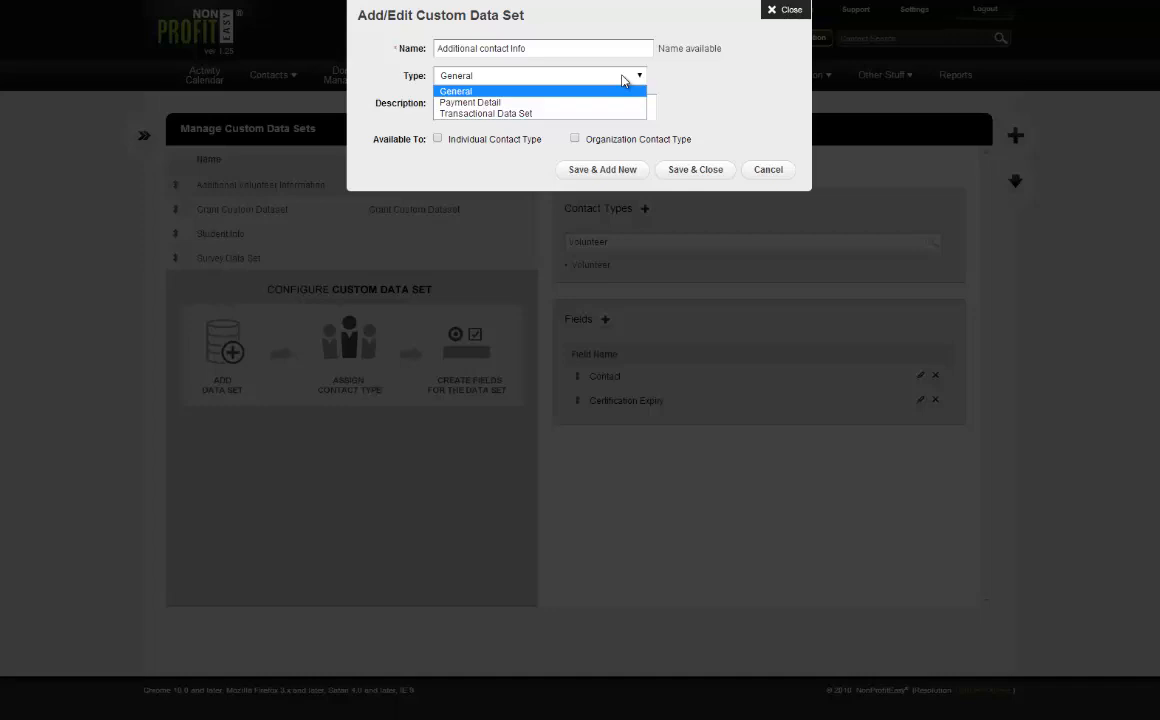
{"action": "left_click", "coordinate": [645, 85]}
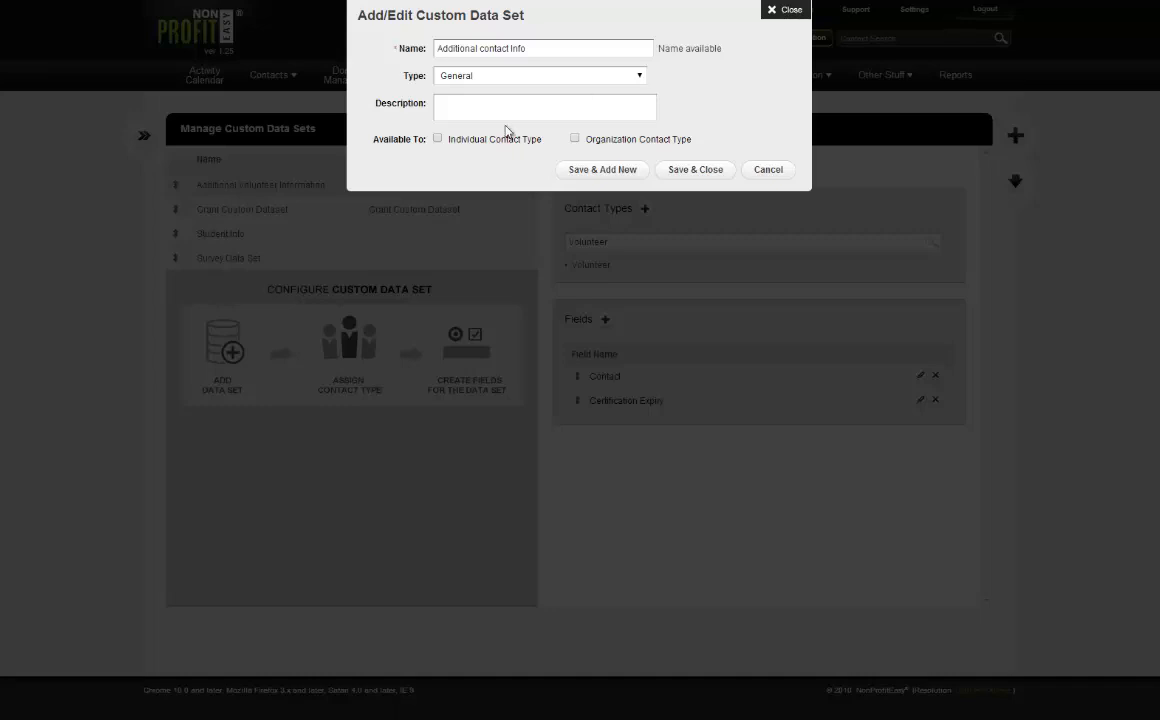
{"action": "left_click", "coordinate": [438, 138]}
{"action": "left_click", "coordinate": [695, 170]}
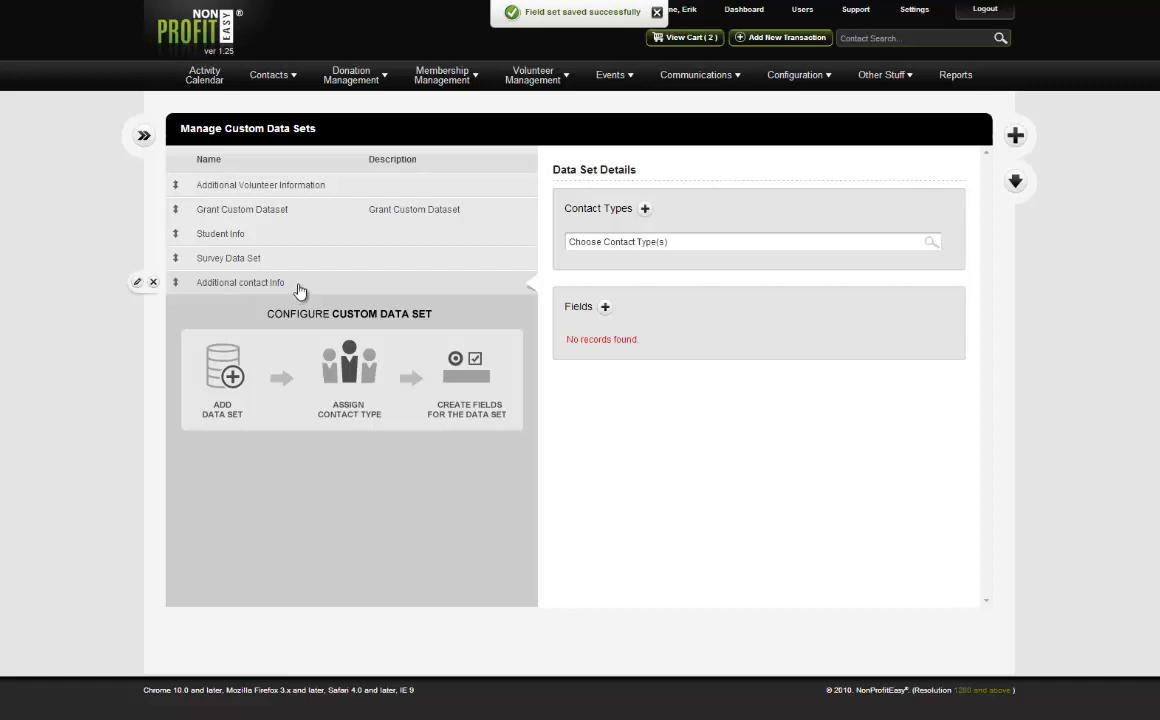
- Review the contact types assignable to the Additional contact info data set and the types offered for a new field
{"action": "left_click", "coordinate": [615, 246]}
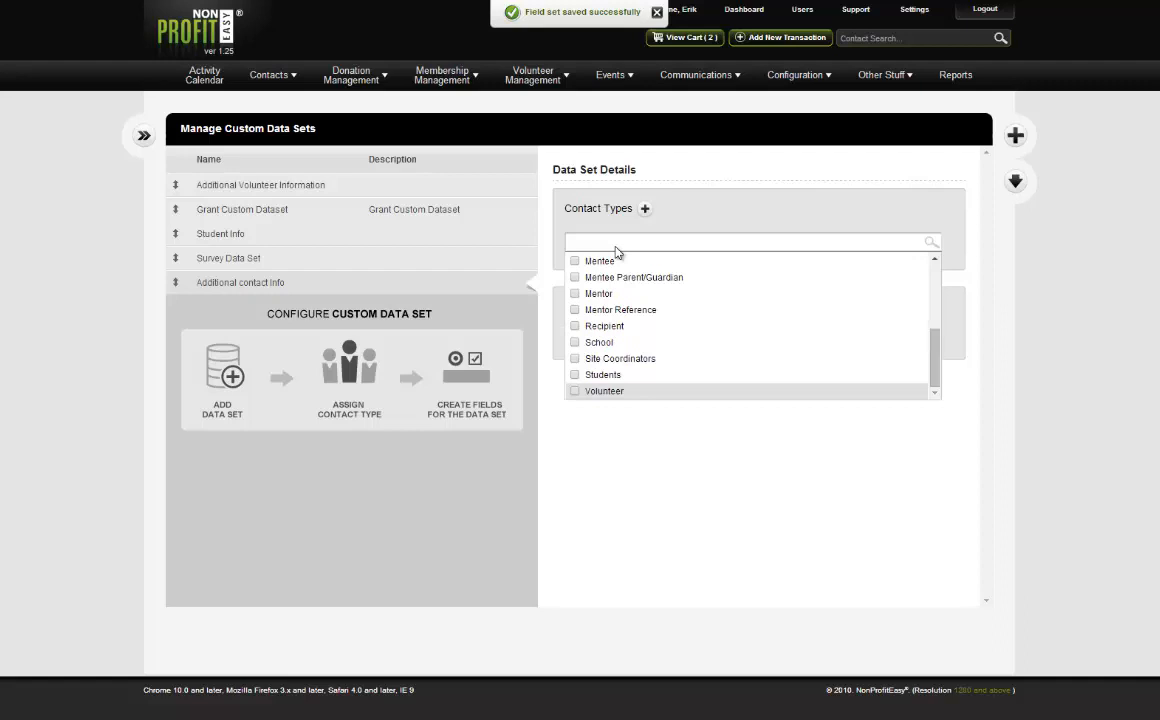
{"action": "left_click", "coordinate": [697, 219]}
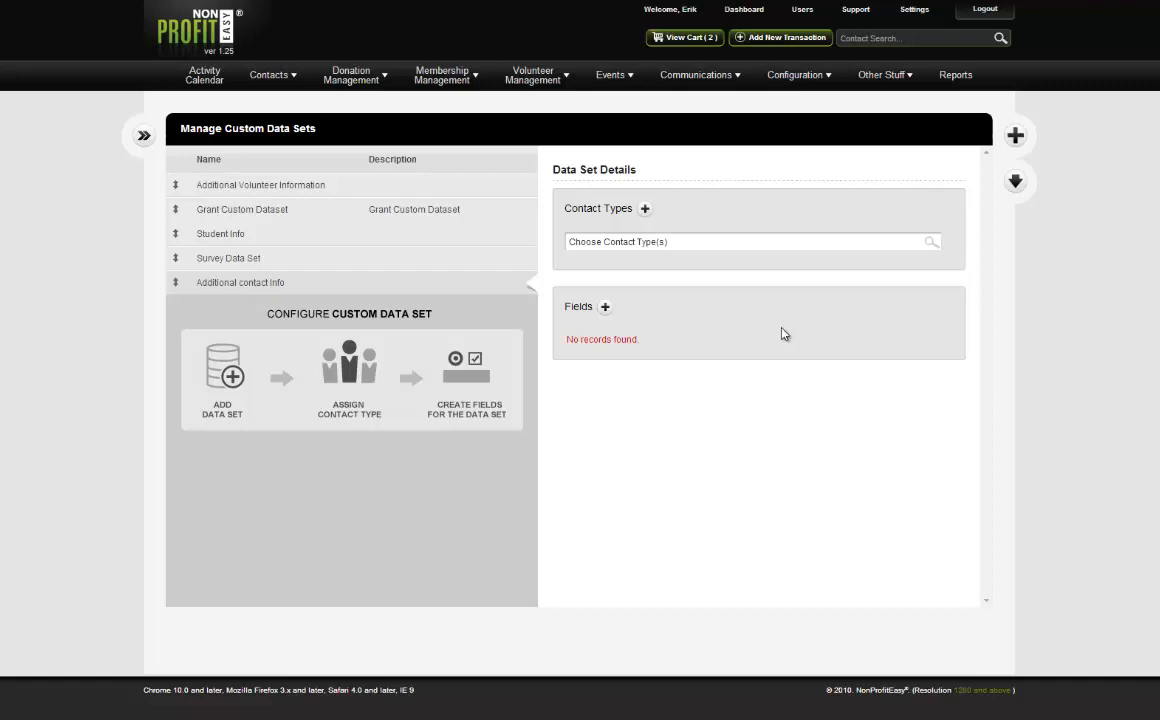
{"action": "left_click", "coordinate": [605, 307]}
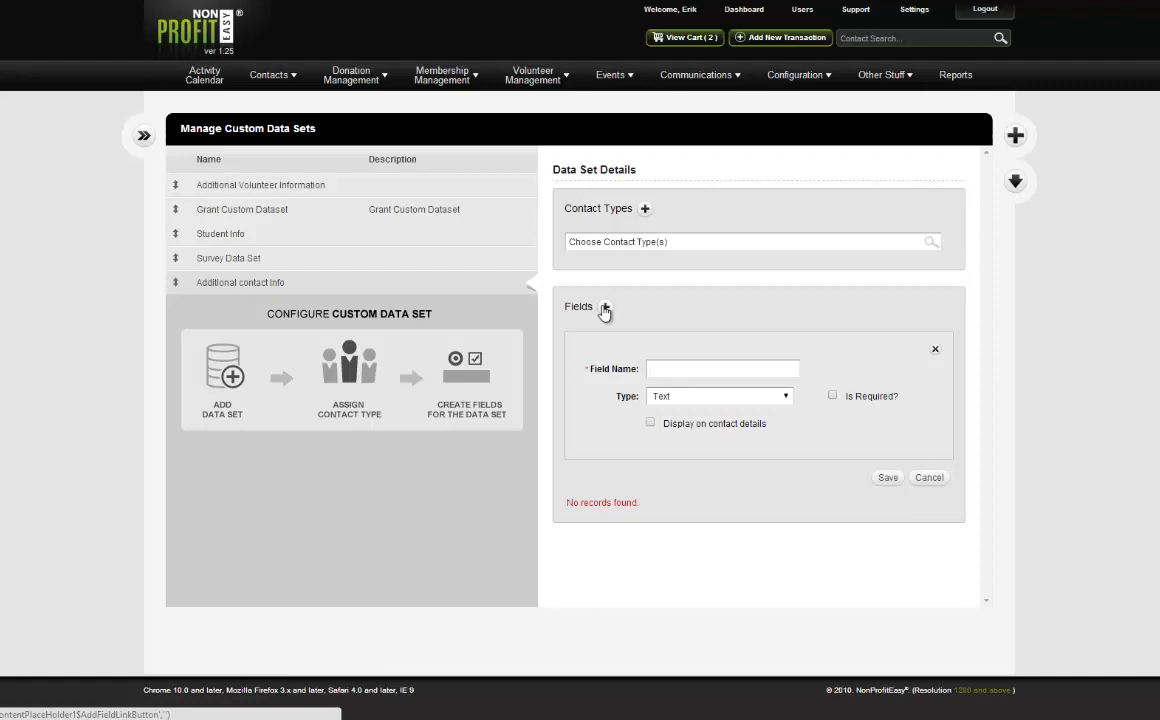
{"action": "left_click", "coordinate": [763, 395]}
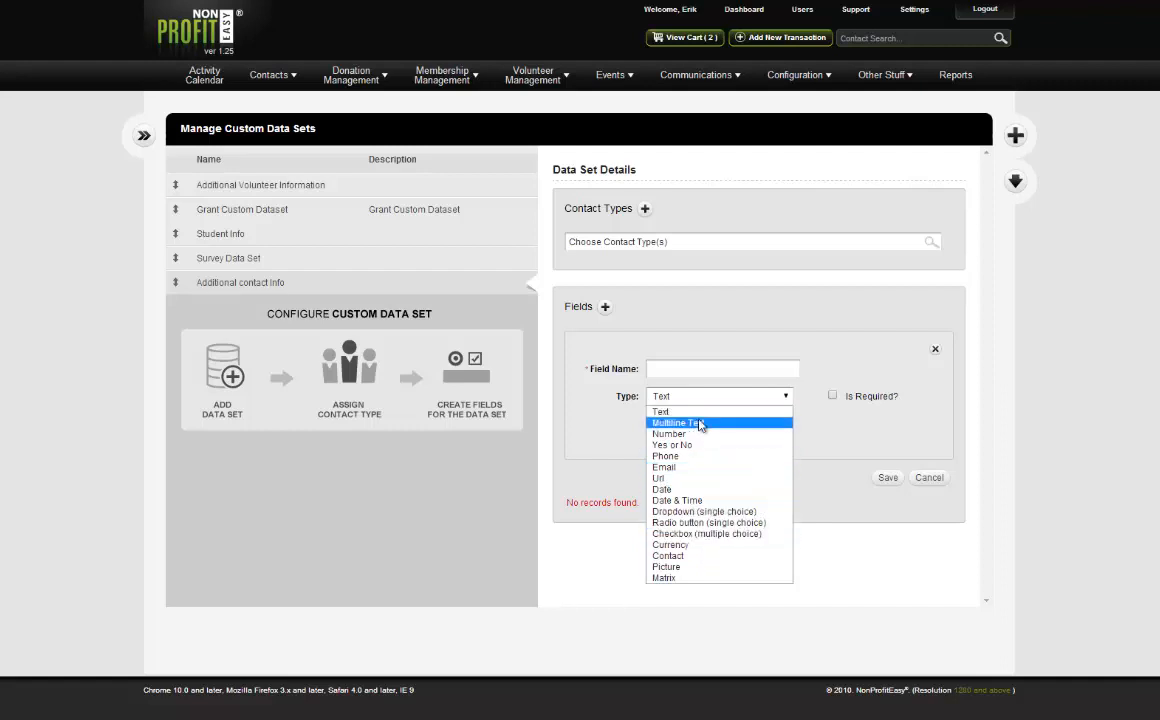
{"action": "left_click", "coordinate": [730, 330]}
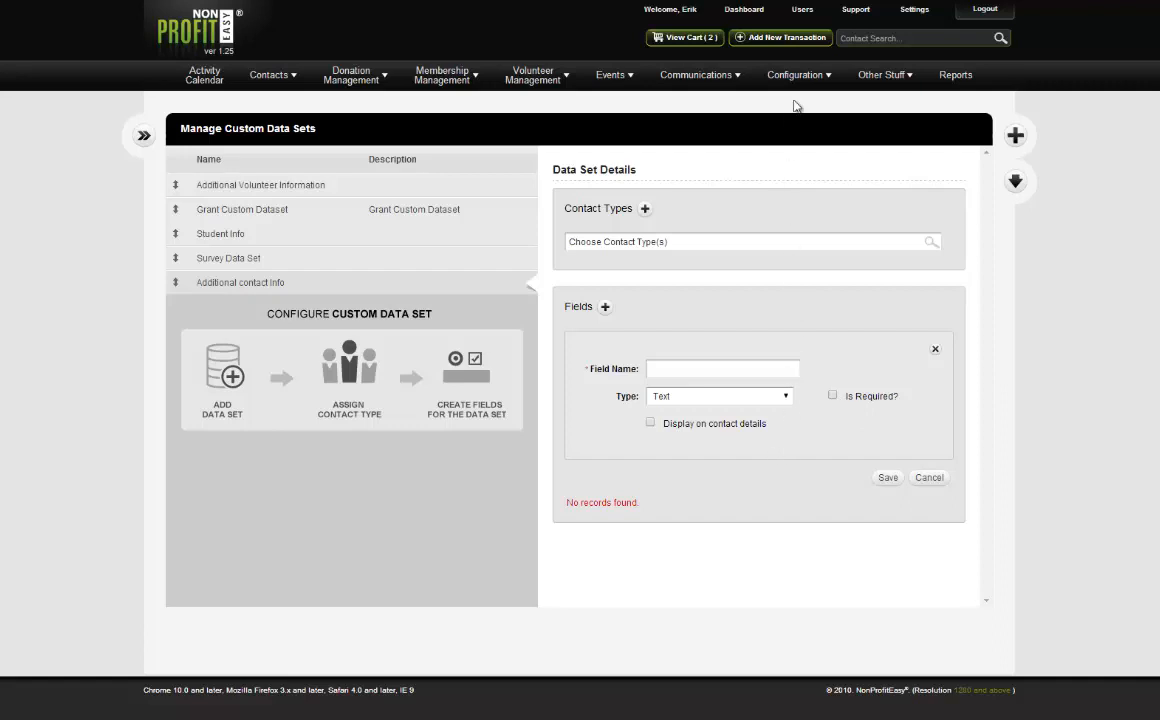
- Examine the blank form for adding a contact type in the contact type configuration, and close it without saving
{"action": "mouse_move", "coordinate": [800, 88]}
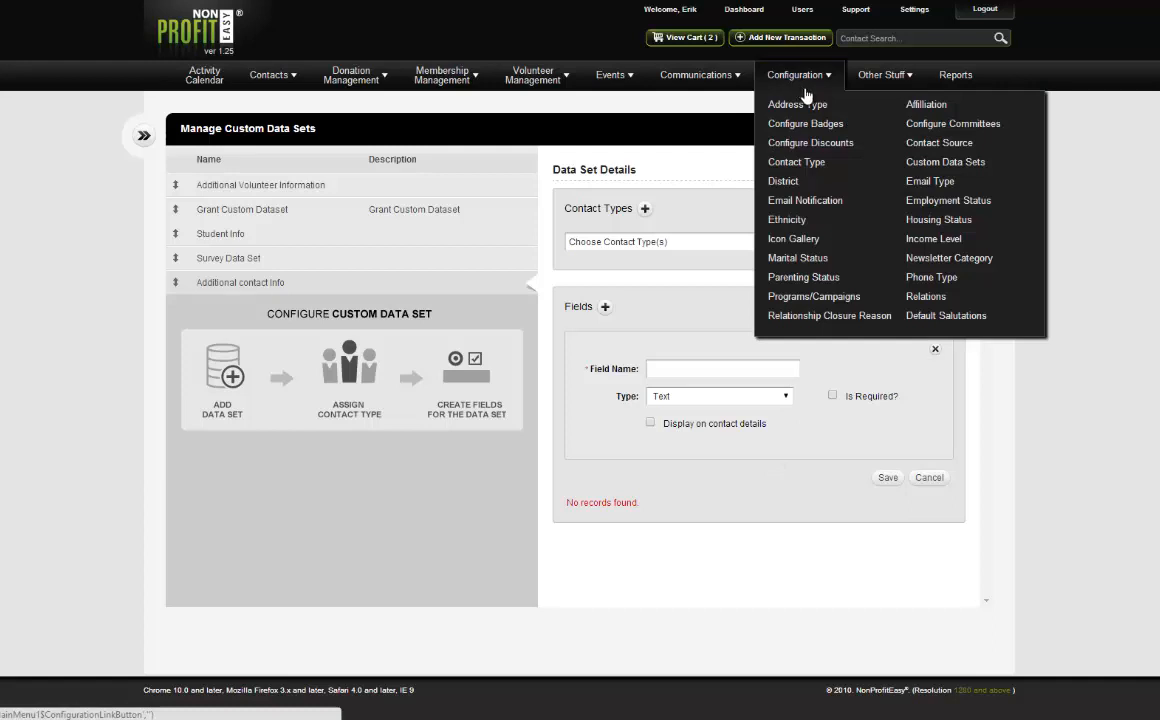
{"action": "left_click", "coordinate": [800, 163]}
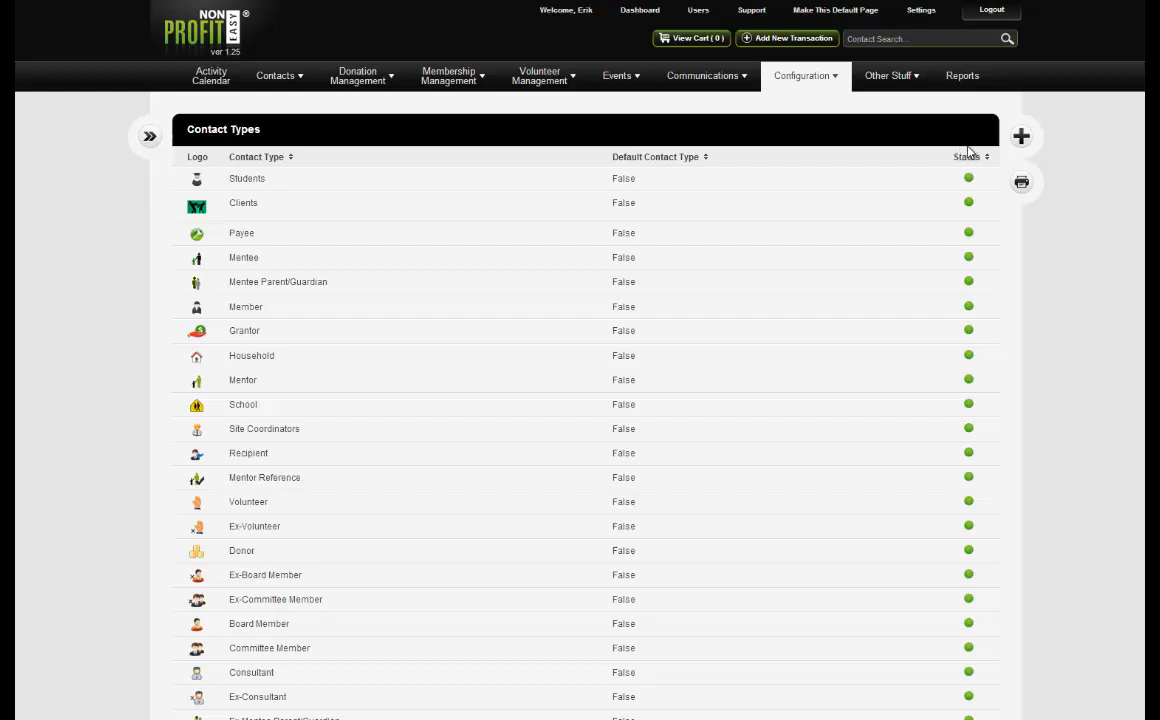
{"action": "left_click", "coordinate": [1020, 142]}
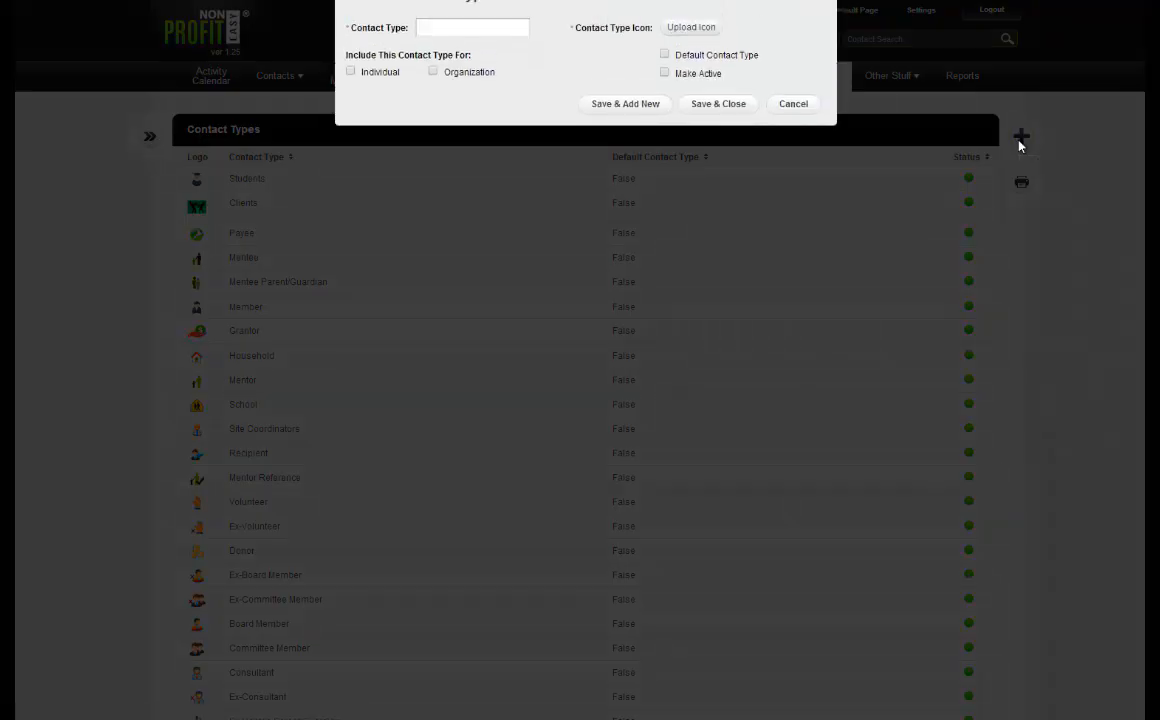
{"action": "left_click", "coordinate": [479, 44]}
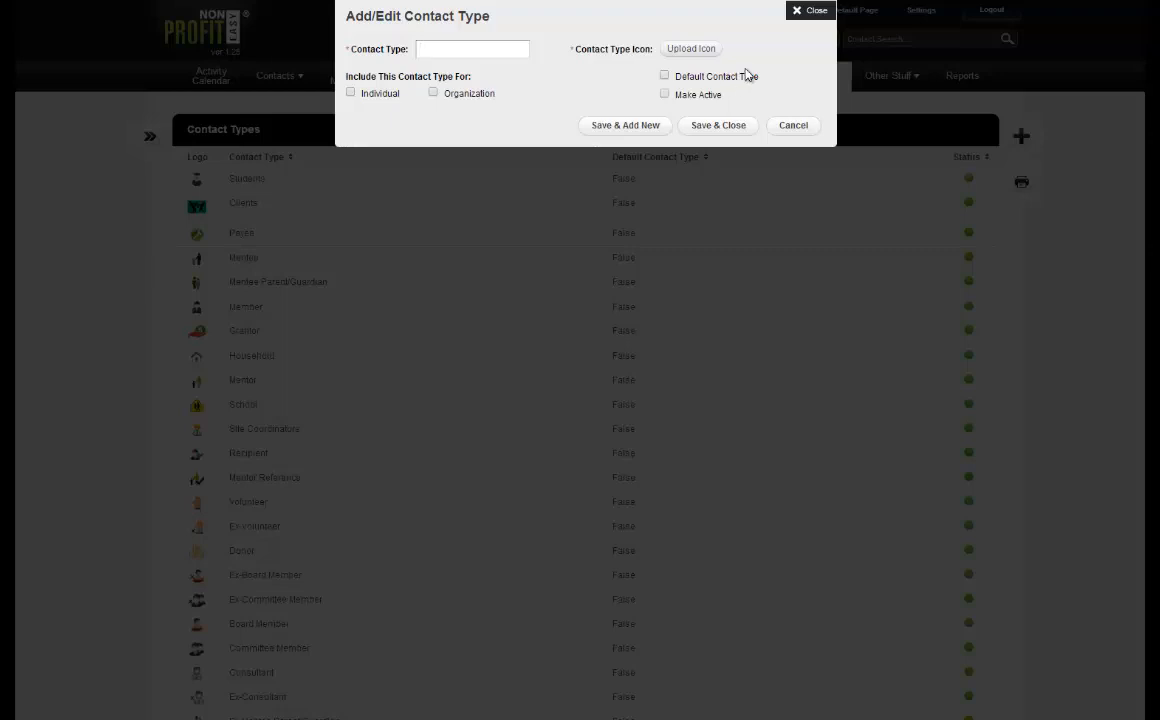
{"action": "left_click", "coordinate": [800, 13]}
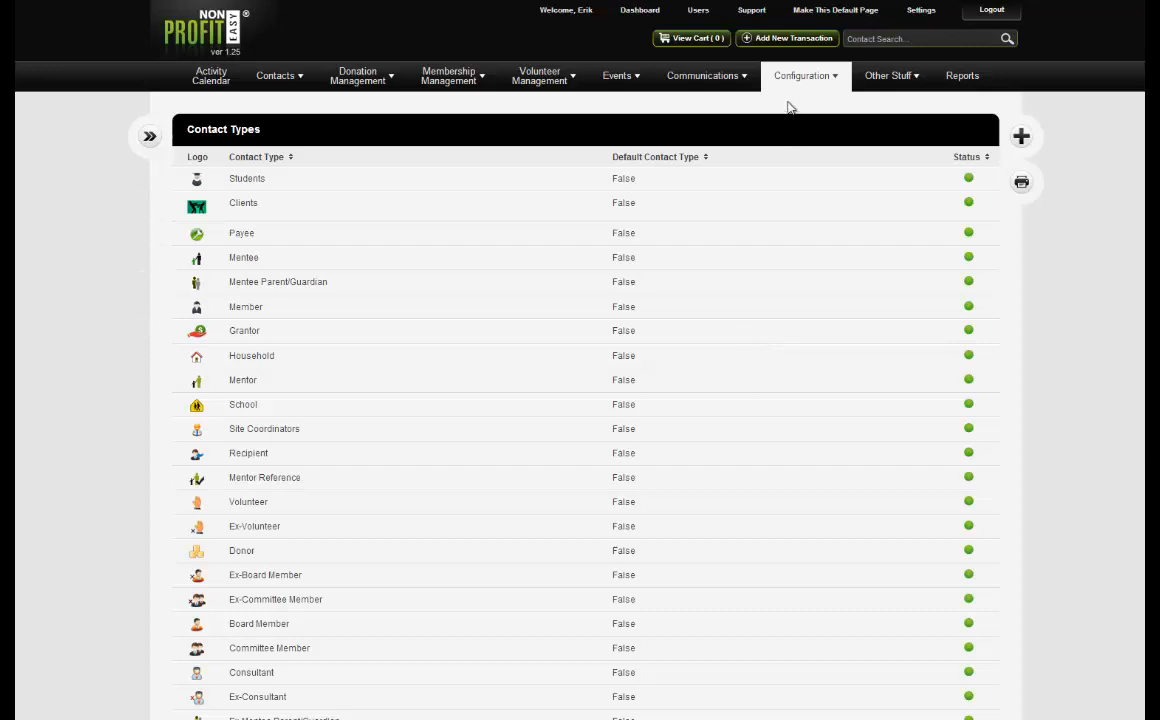
- Examine the blank form for adding a program in the Programs/Campaigns configuration, and close it without saving
{"action": "mouse_move", "coordinate": [793, 93]}
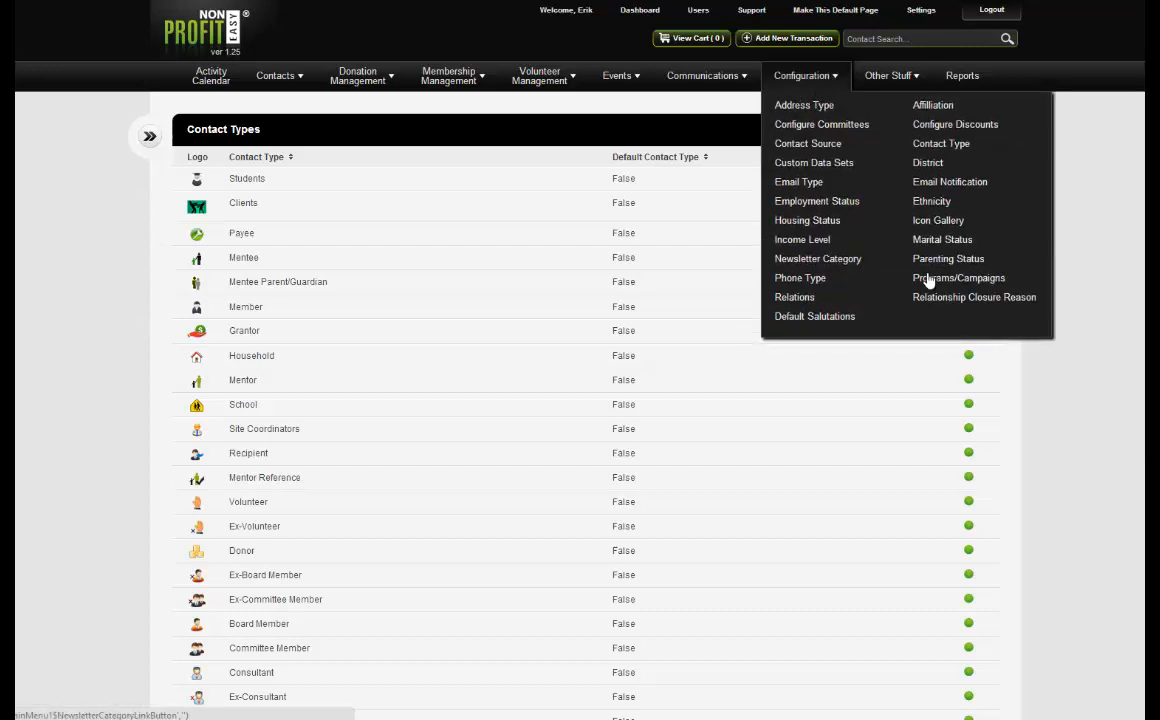
{"action": "left_click", "coordinate": [937, 280]}
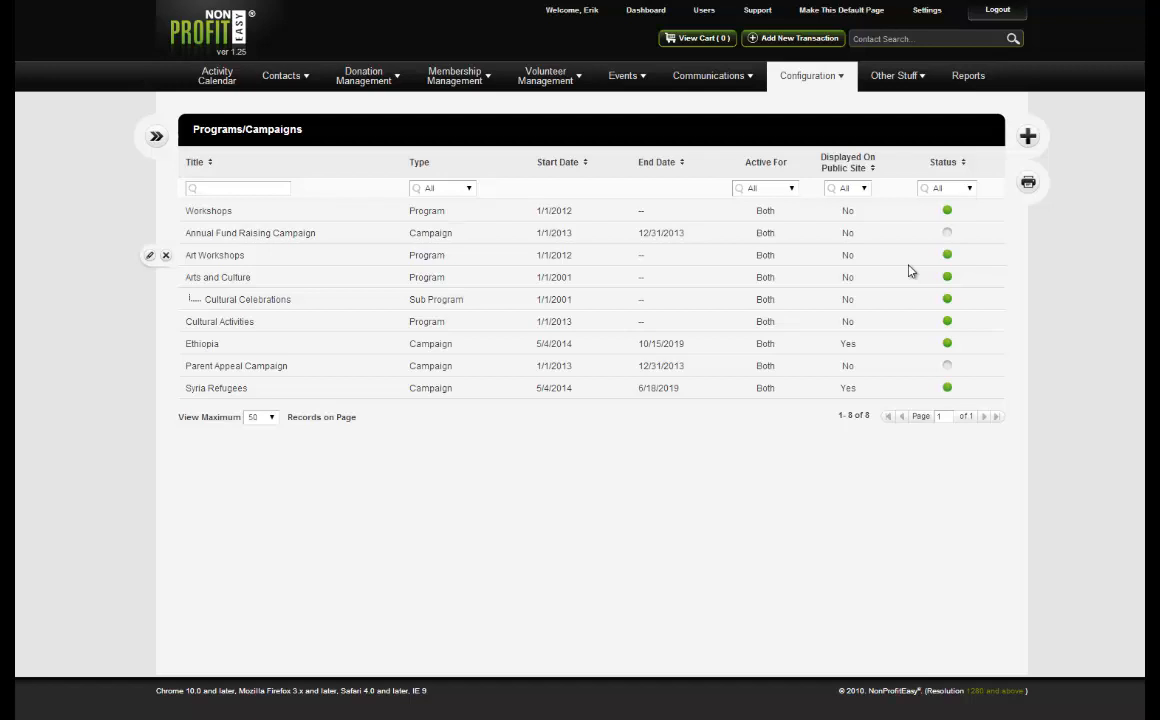
{"action": "left_click", "coordinate": [1028, 136]}
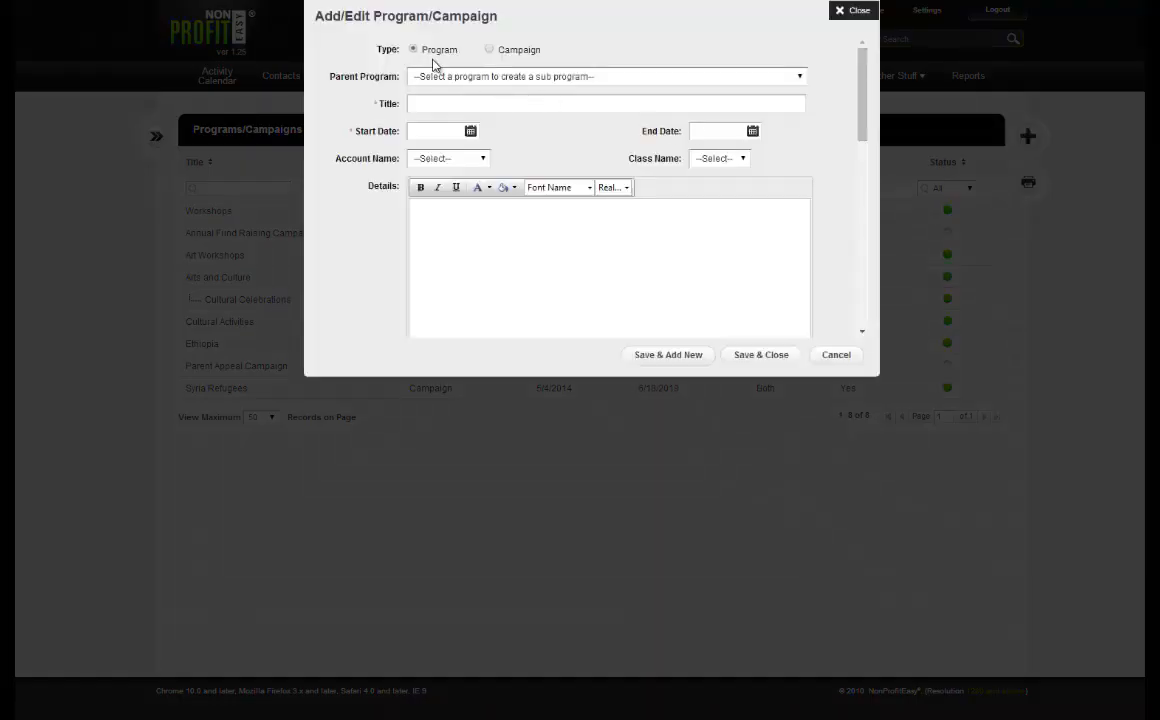
{"action": "left_click", "coordinate": [446, 109]}
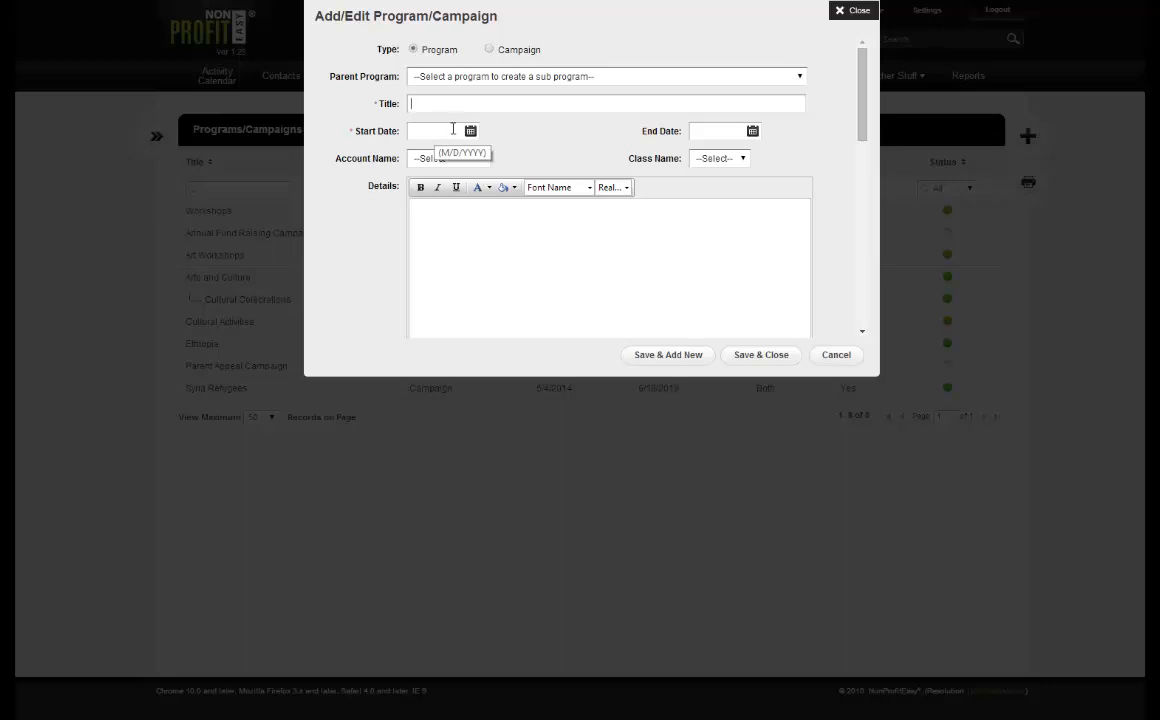
{"action": "scroll", "coordinate": [553, 124], "scroll_direction": "down", "scroll_amount": 2}
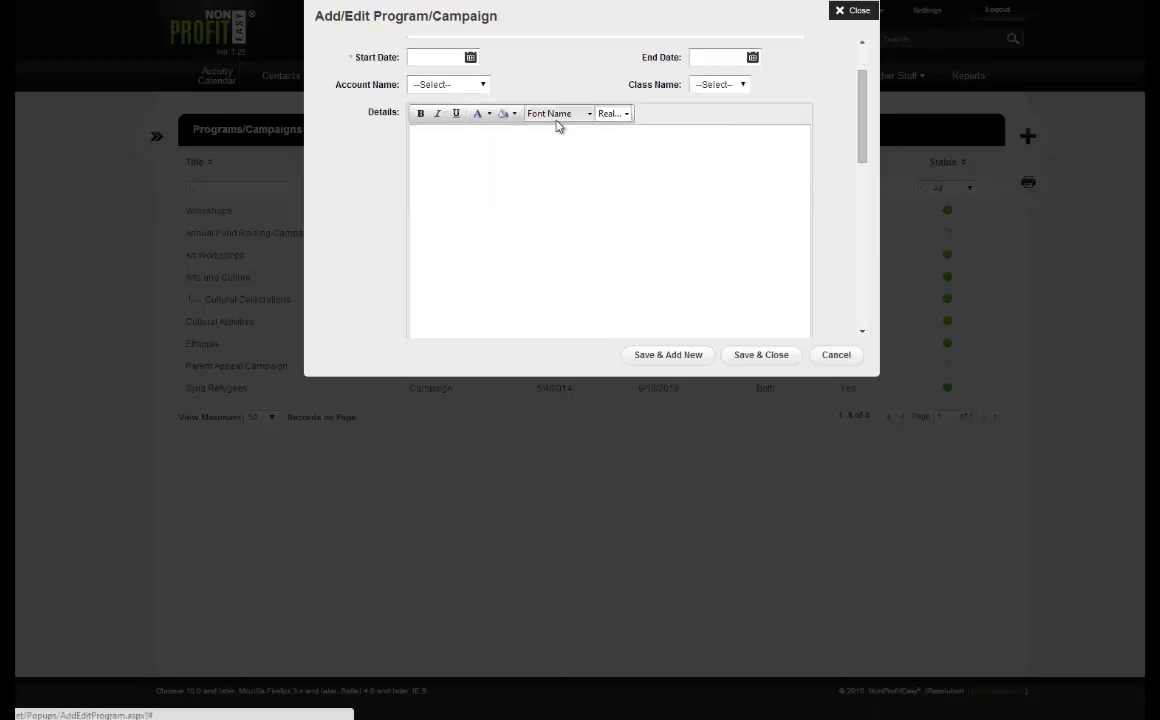
{"action": "scroll", "coordinate": [557, 124], "scroll_direction": "up", "scroll_amount": 2}
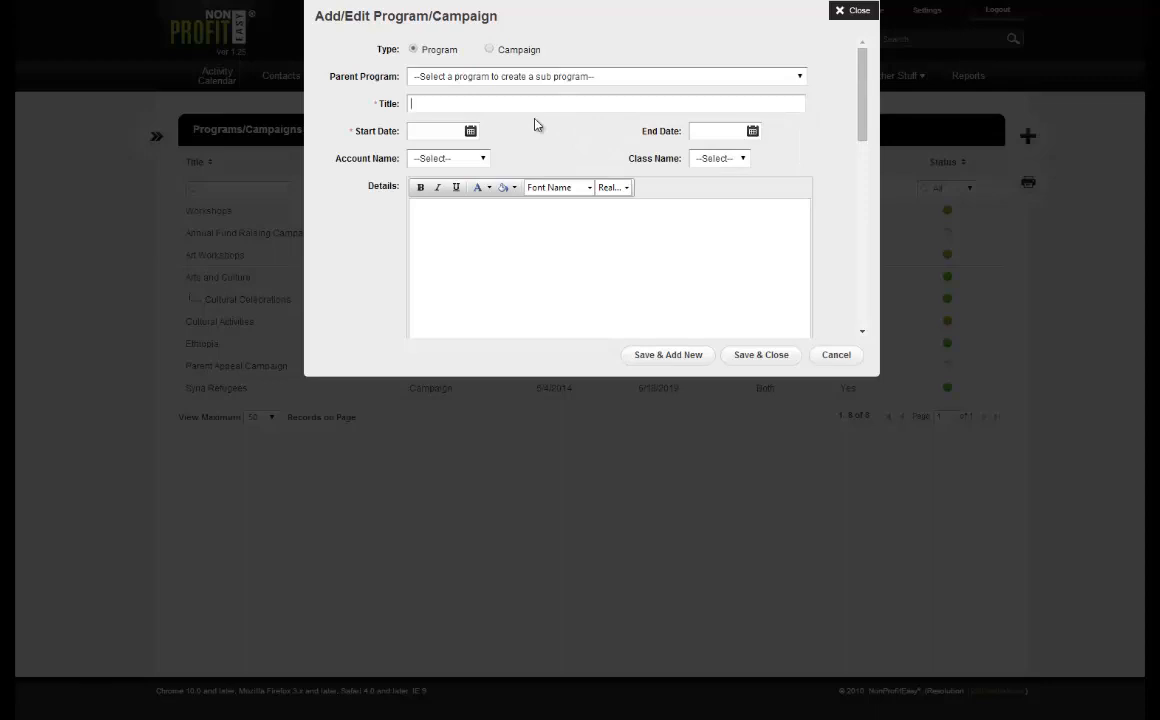
{"action": "left_click", "coordinate": [855, 11]}
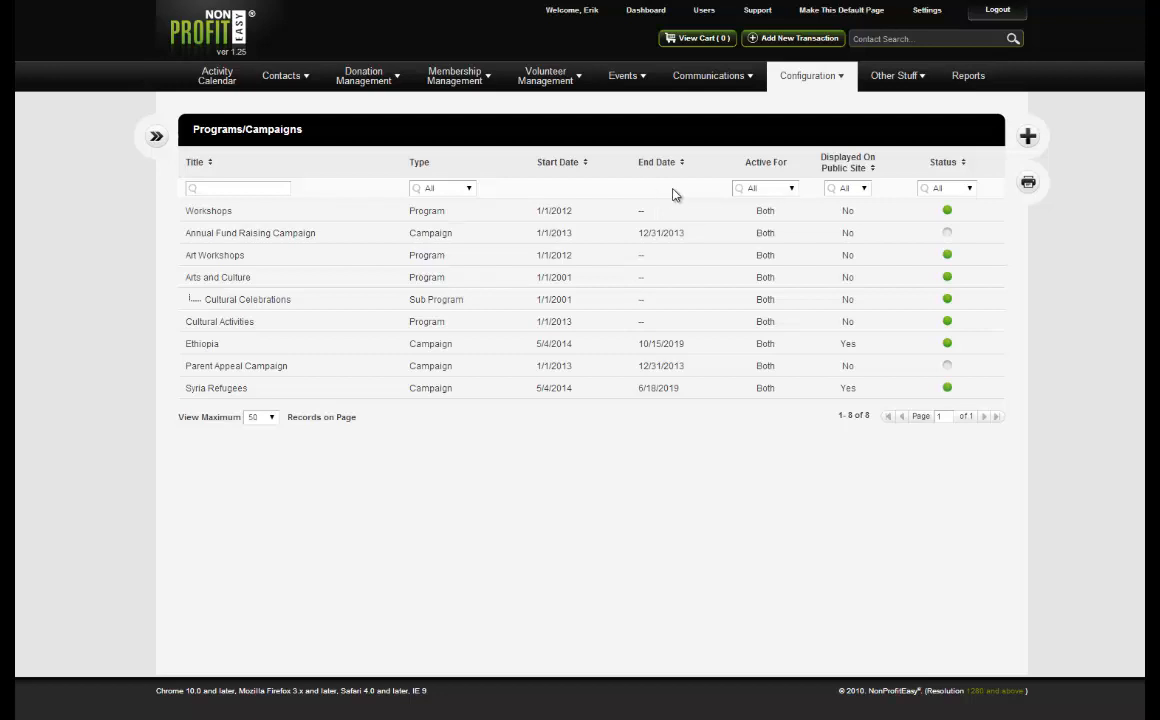
- Examine the new-entry form with its type set to Campaign, and cancel it without saving
{"action": "left_click", "coordinate": [1027, 136]}
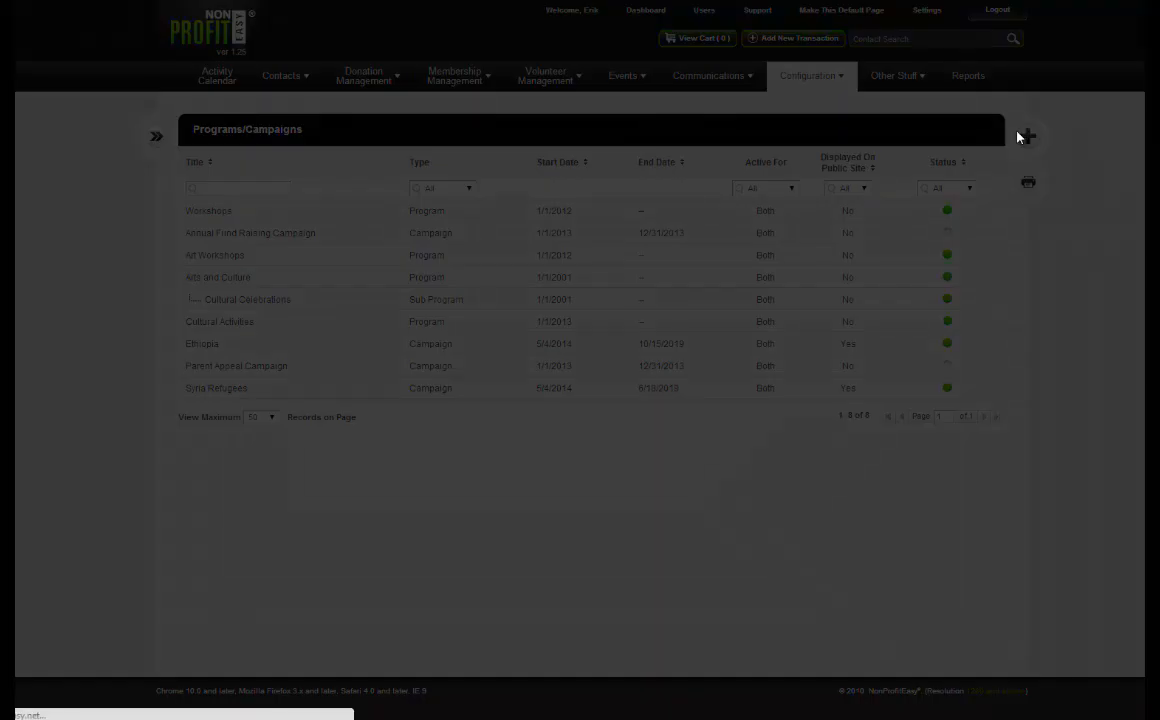
{"action": "left_click", "coordinate": [525, 52]}
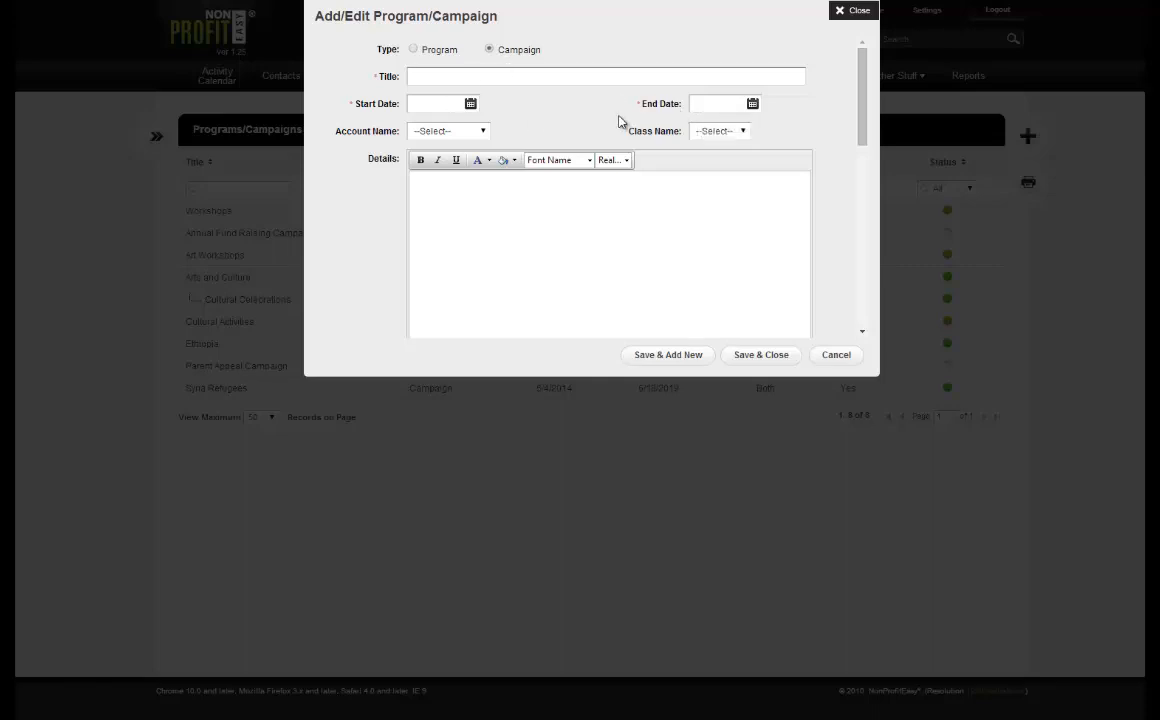
{"action": "left_click", "coordinate": [823, 356]}
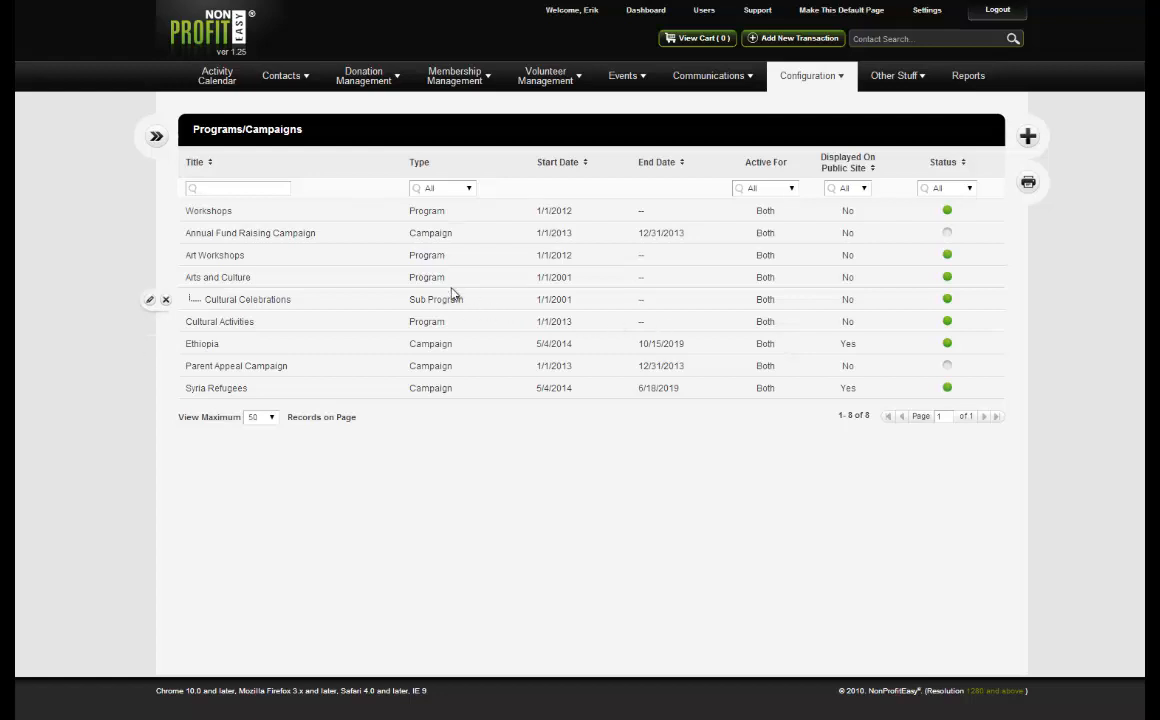
- Open the Donation Management configuration and bring up the form for adding a donation
{"action": "mouse_move", "coordinate": [368, 83]}
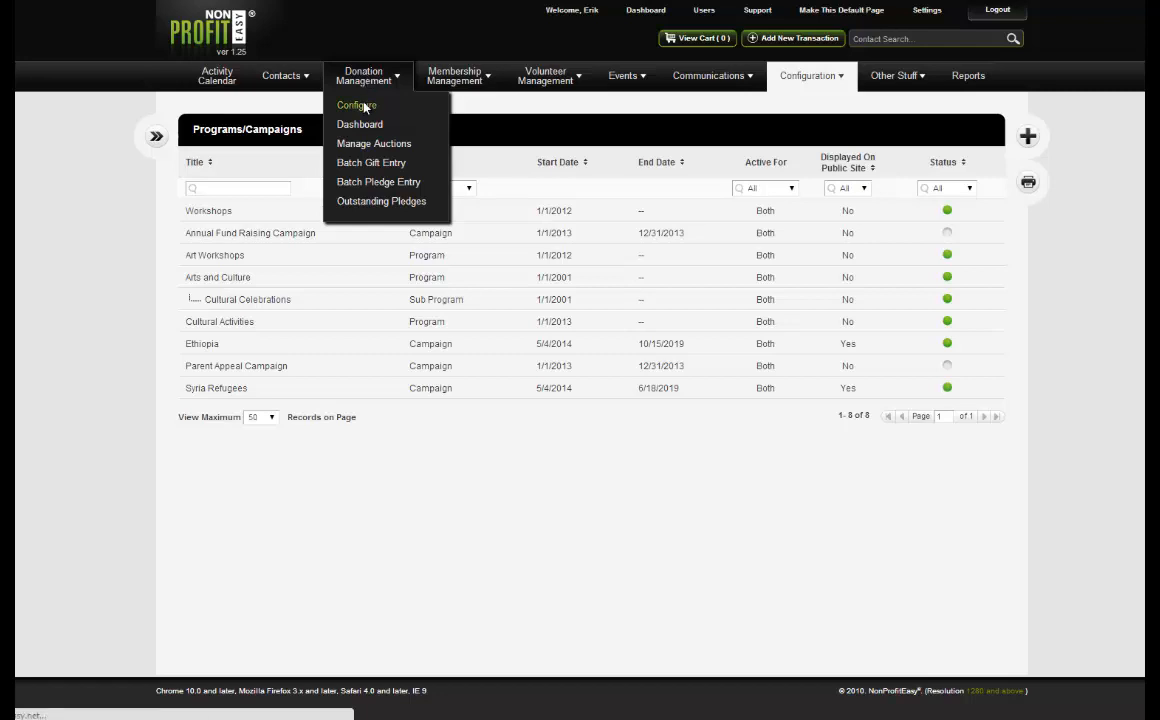
{"action": "left_click", "coordinate": [360, 105]}
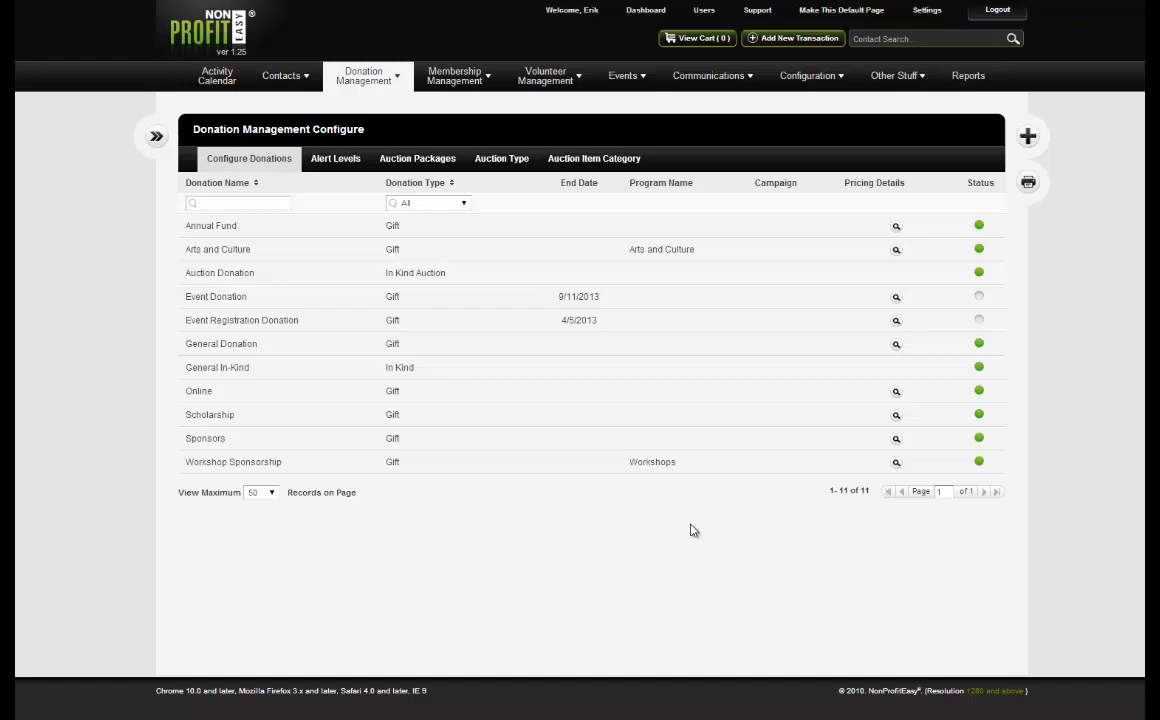
{"action": "left_click", "coordinate": [1029, 137]}
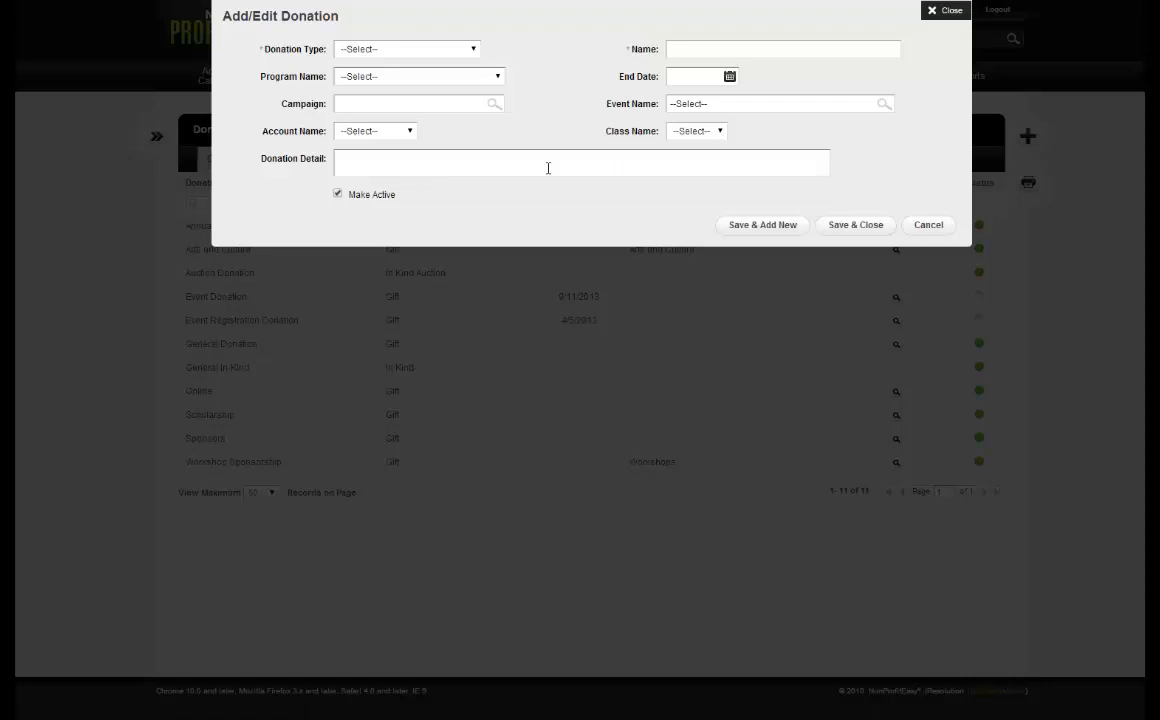
- Set the new donation's type to Gift, with a contribution amount of $1 and the contribution type Minimum
{"action": "left_click", "coordinate": [443, 55]}
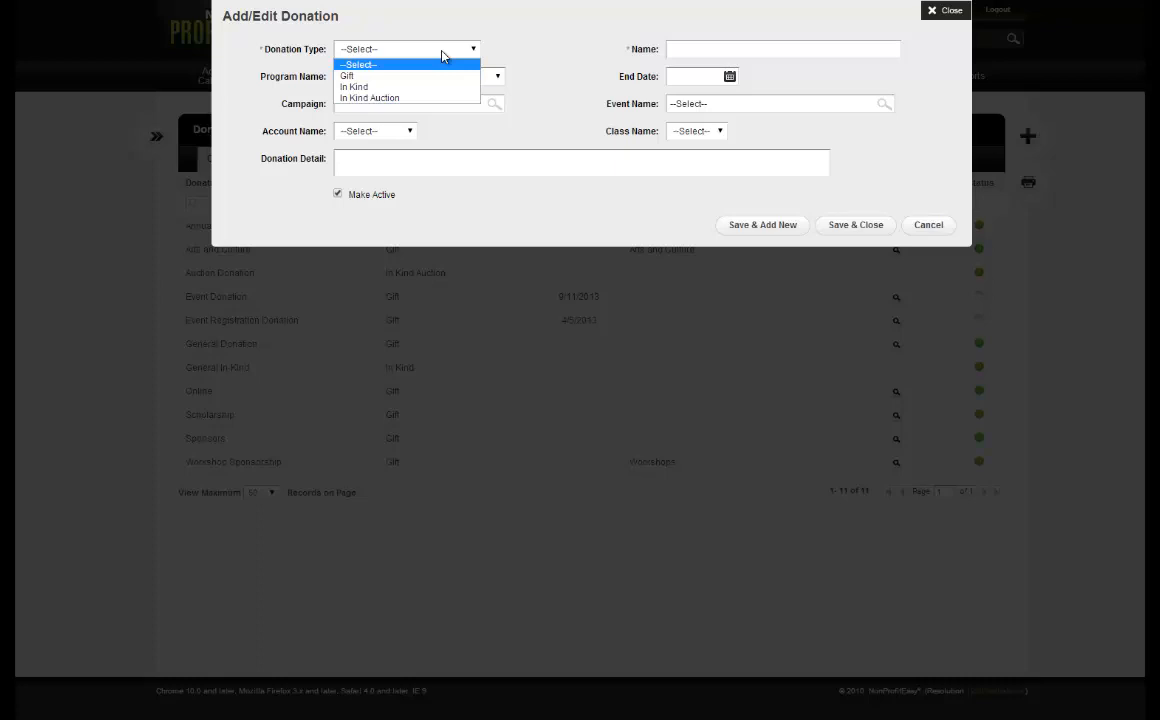
{"action": "left_click", "coordinate": [386, 76]}
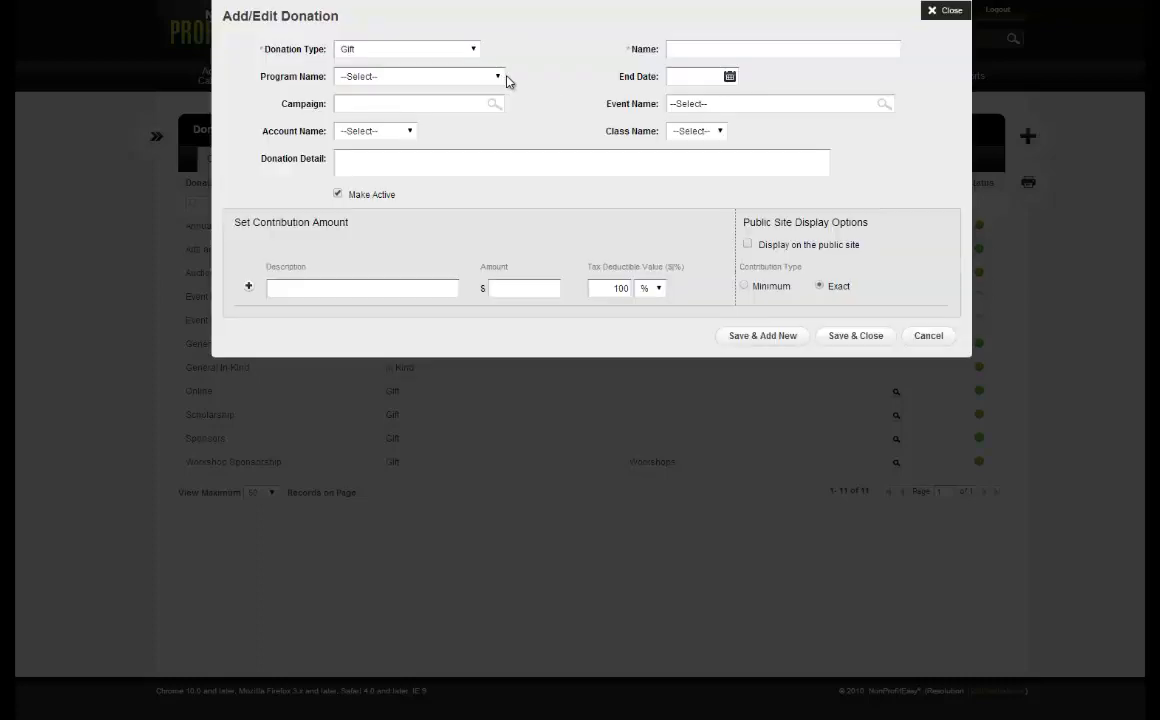
{"action": "left_click", "coordinate": [680, 52]}
{"action": "left_click", "coordinate": [547, 288]}
{"action": "type", "text": "1"}
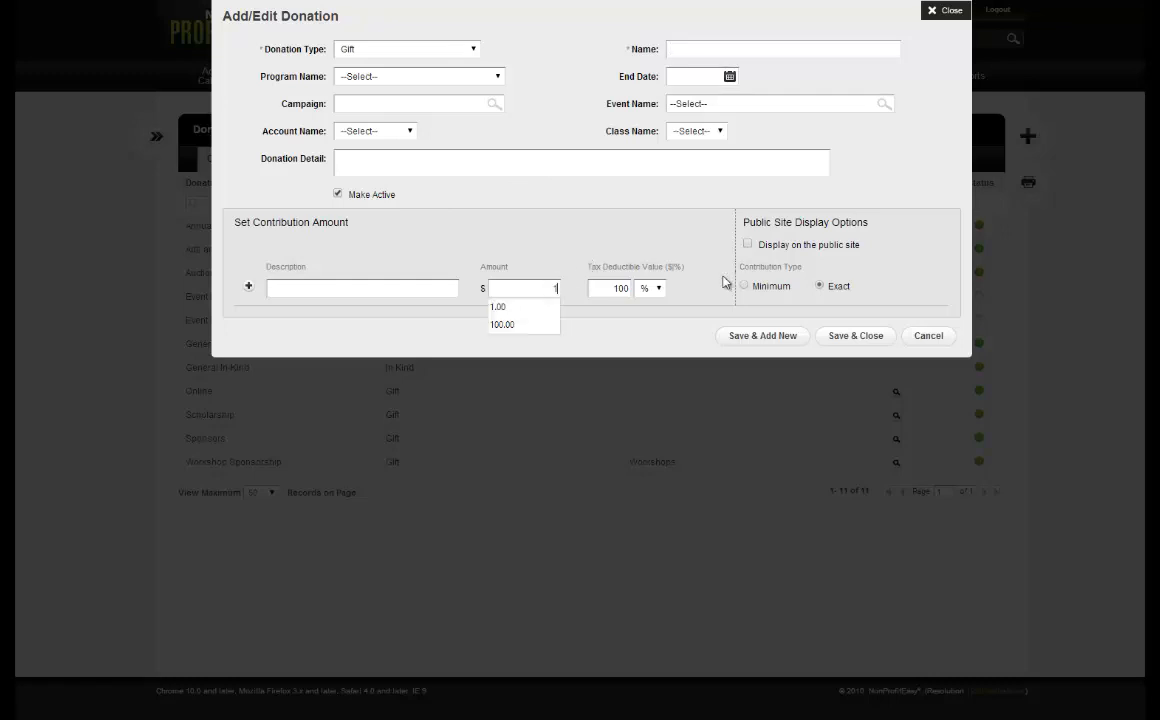
{"action": "left_click", "coordinate": [745, 286]}
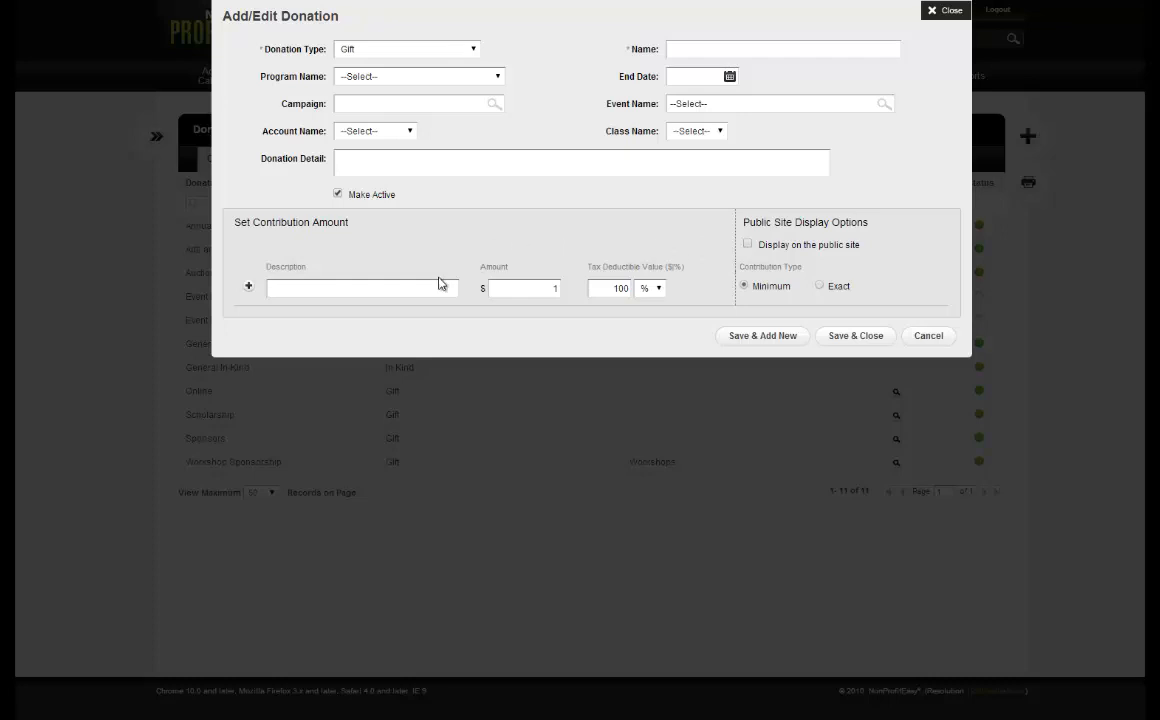
{"action": "left_click", "coordinate": [550, 292]}
- Switch the donation type to In Kind to examine its form, and cancel without saving
{"action": "left_click", "coordinate": [405, 49]}
{"action": "left_click", "coordinate": [372, 86]}
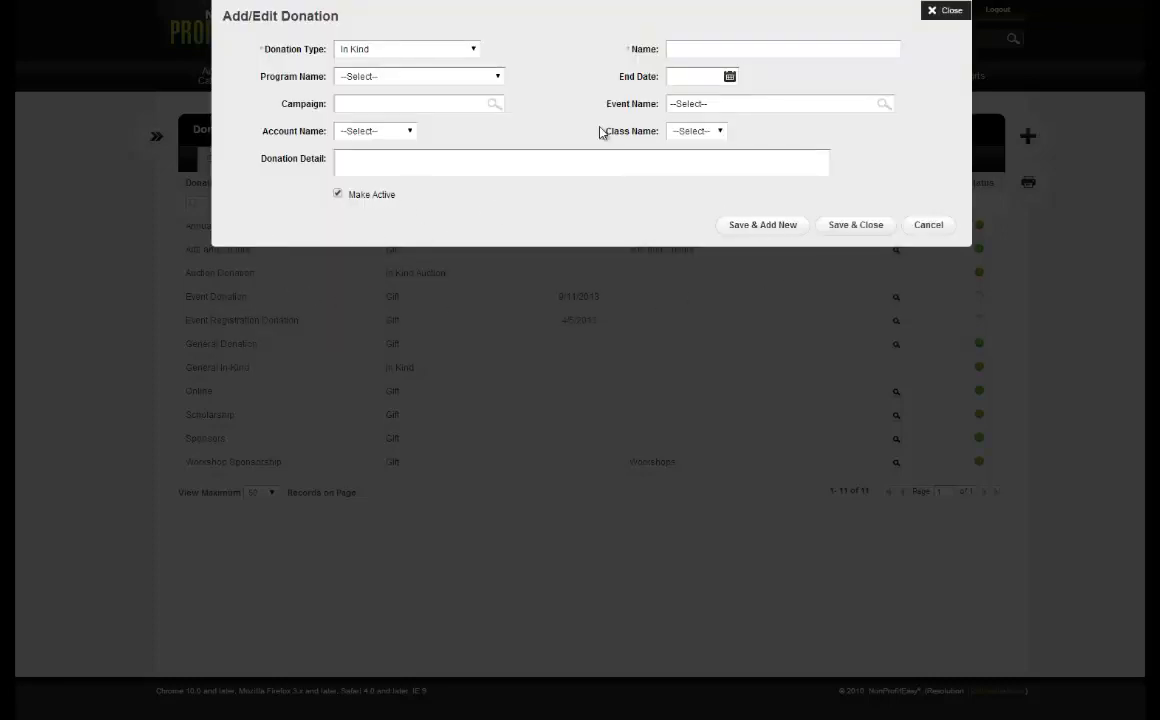
{"action": "left_click", "coordinate": [722, 47]}
{"action": "left_click", "coordinate": [925, 227]}
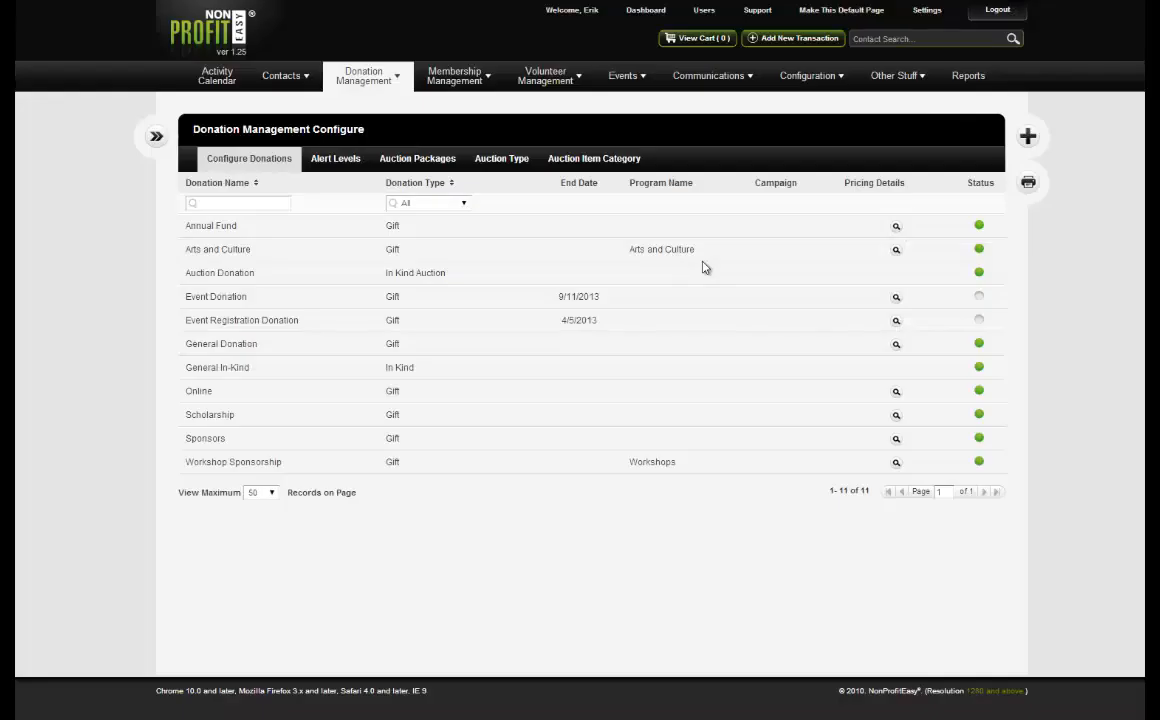